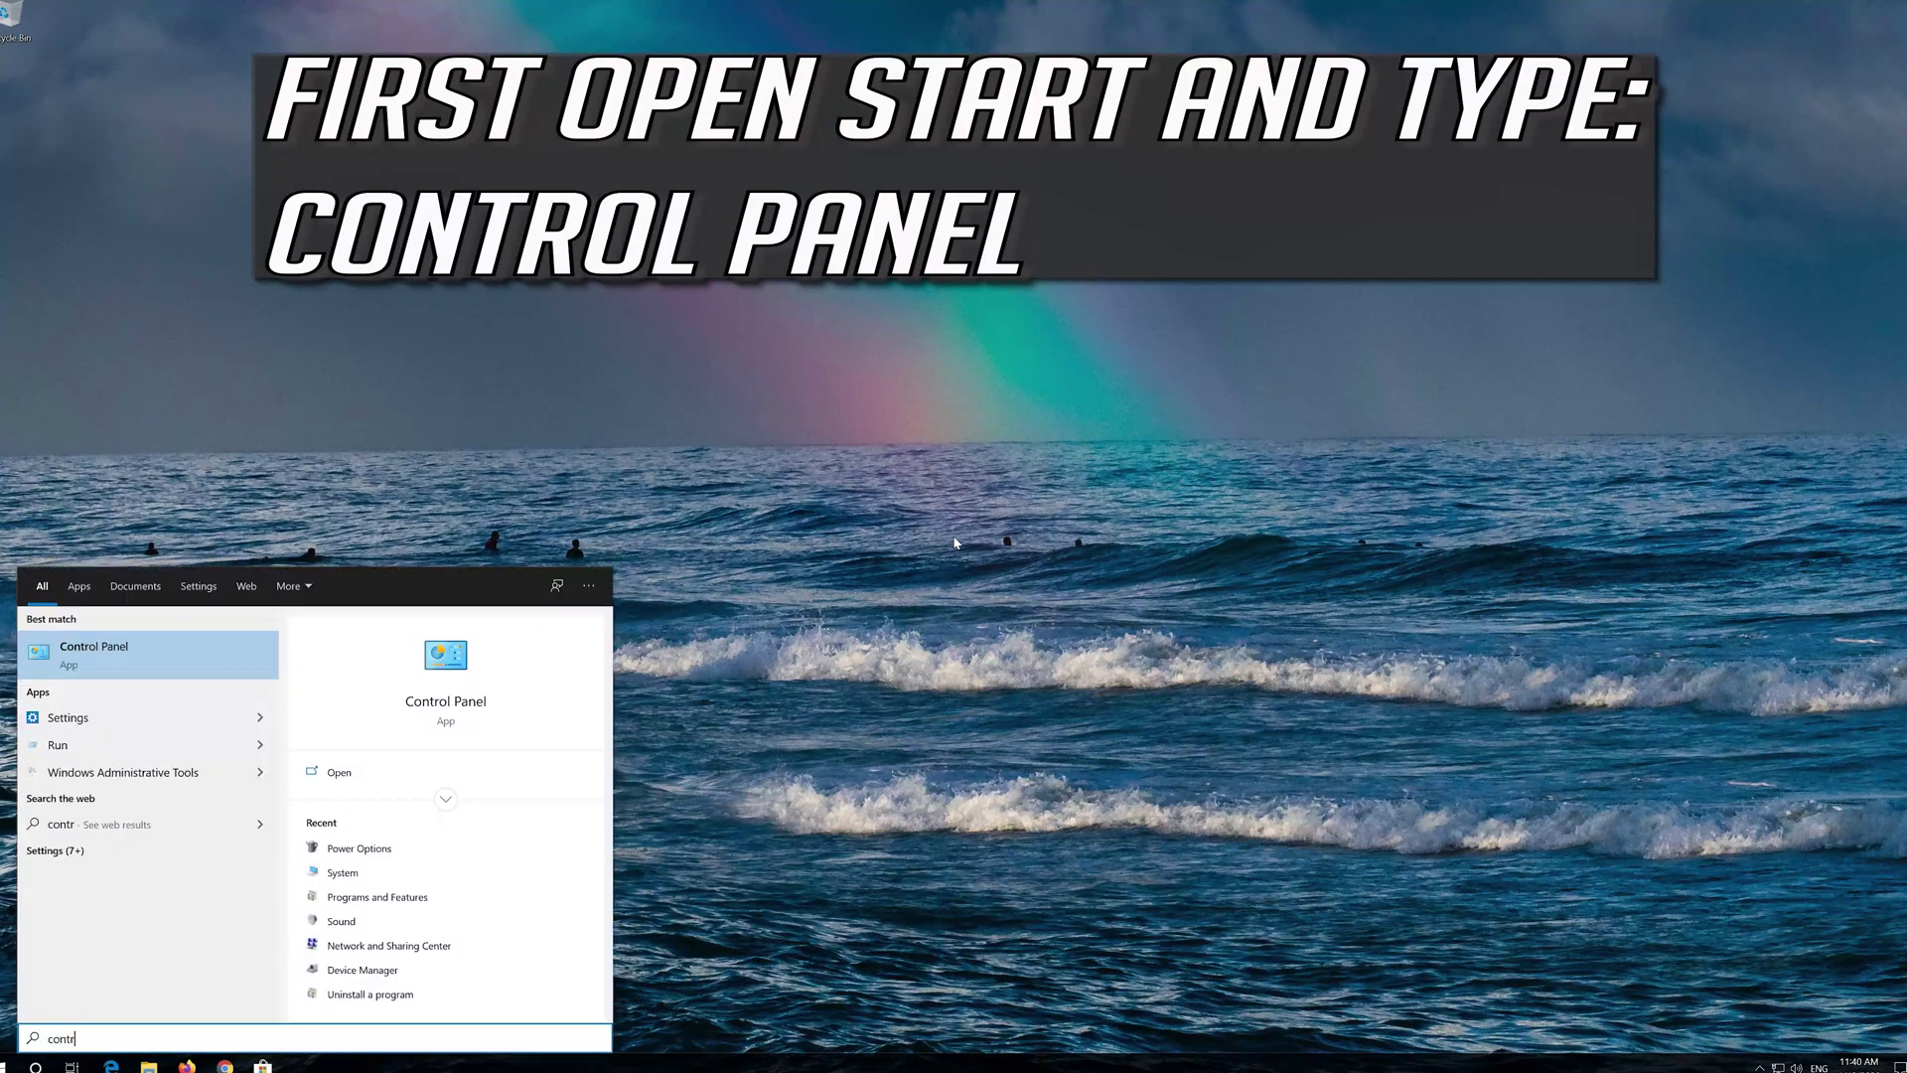
# Step: Go to Control Panel's Hardware and Sound > Power Options and edit the Balanced plan's settings
pyautogui.write('ol panel')
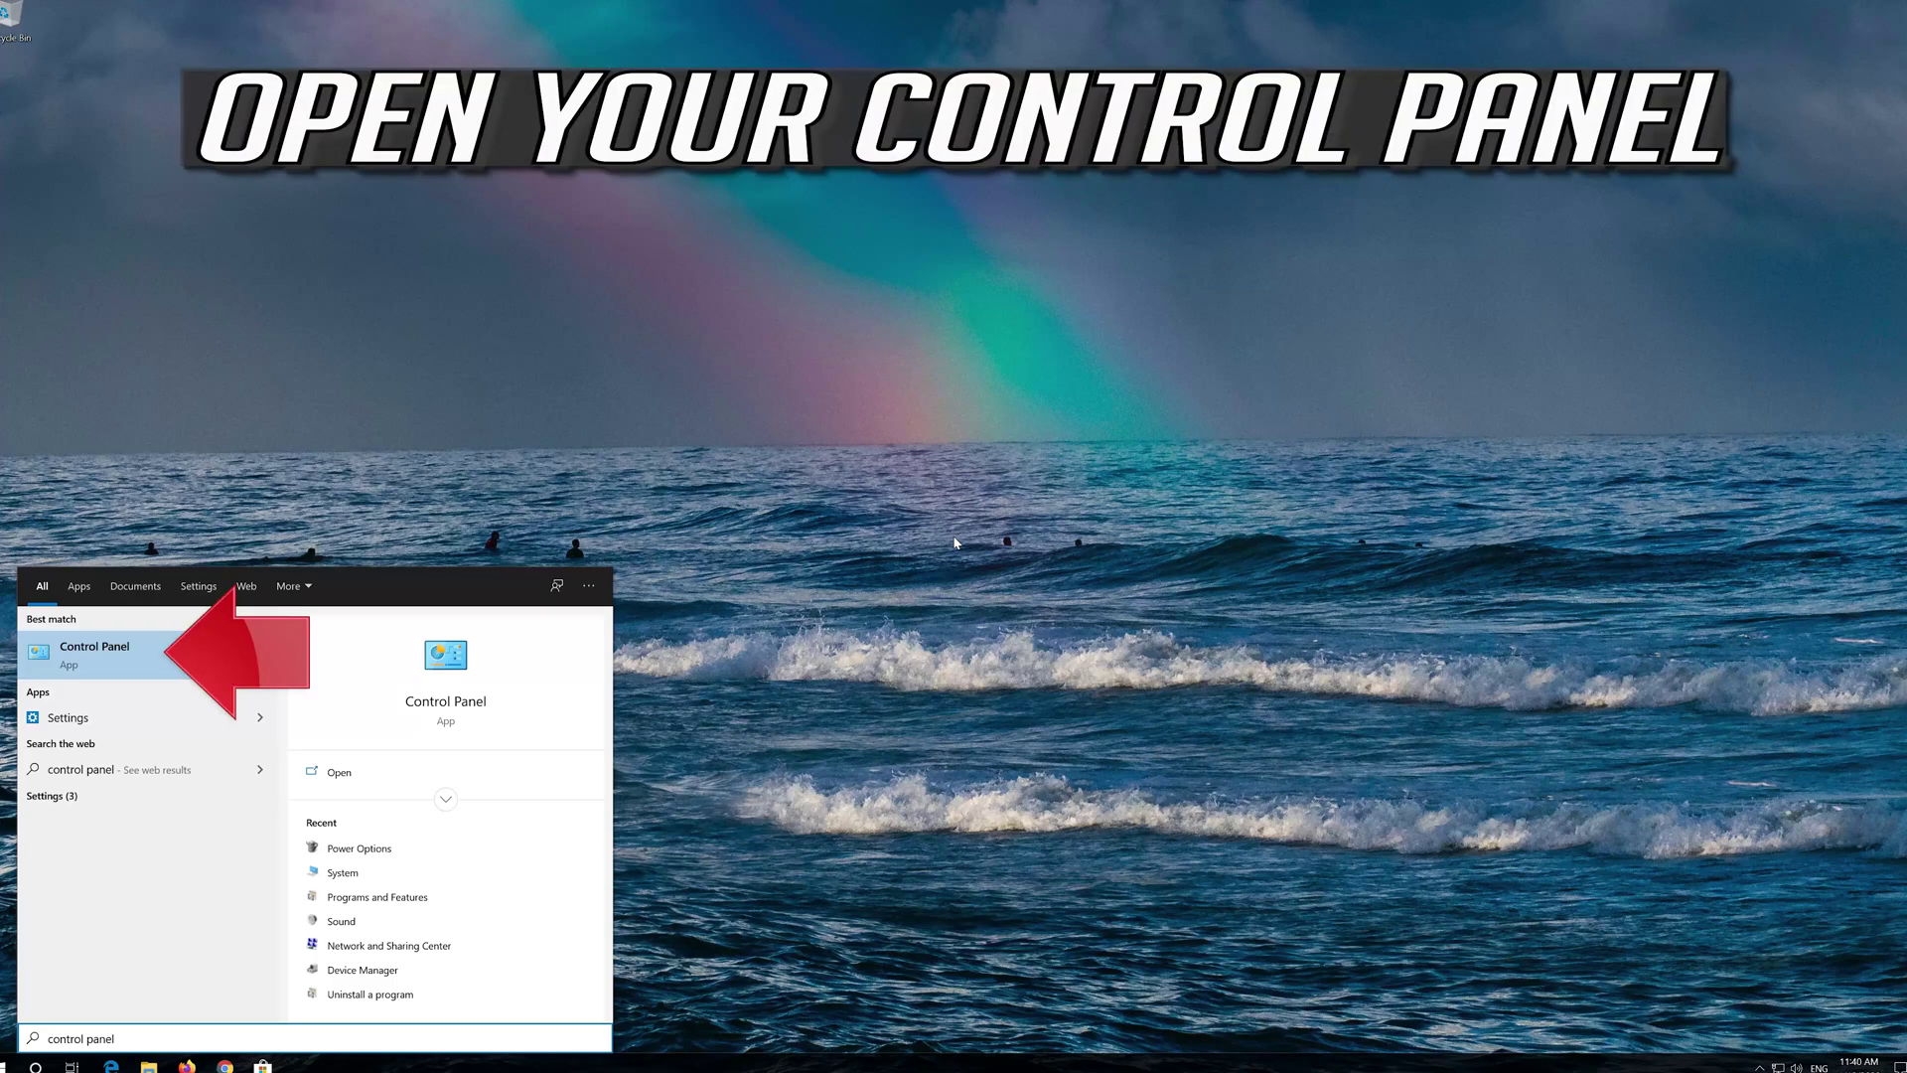
pyautogui.click(162, 650)
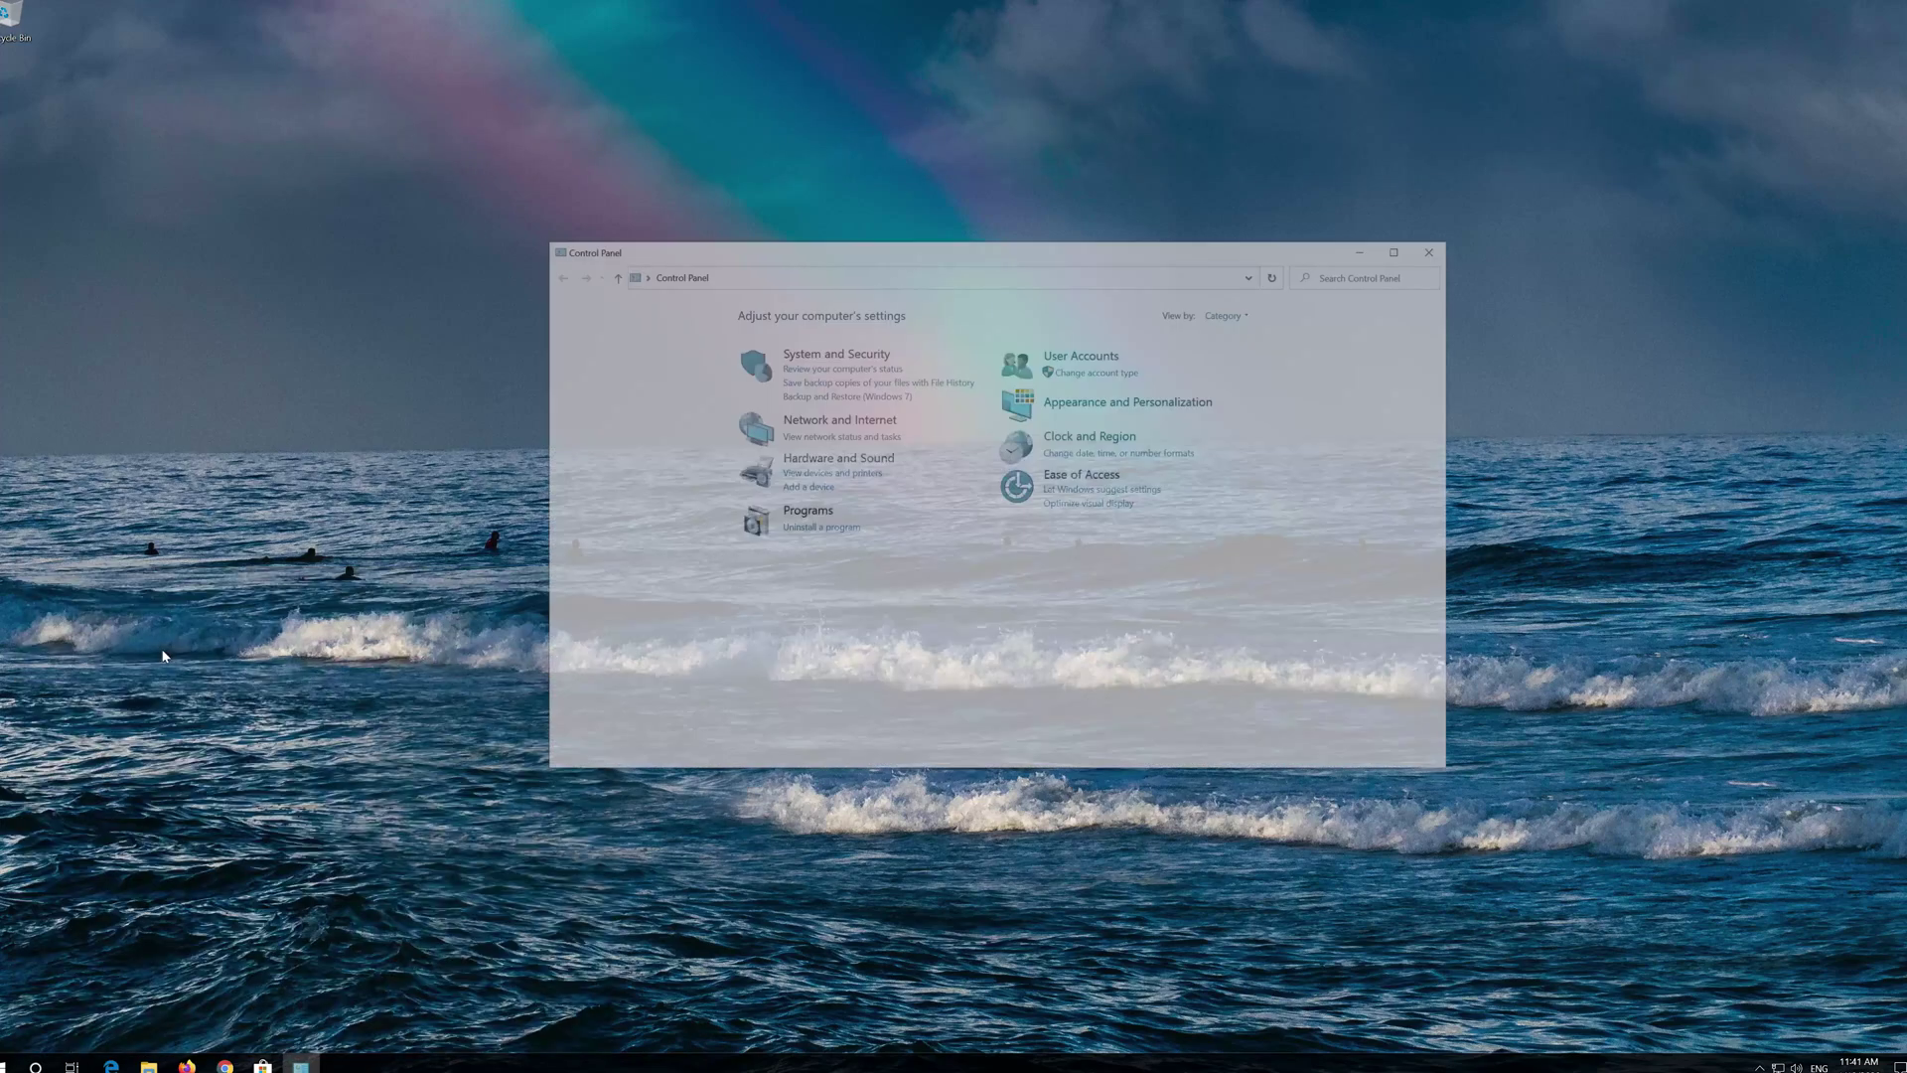
pyautogui.click(853, 461)
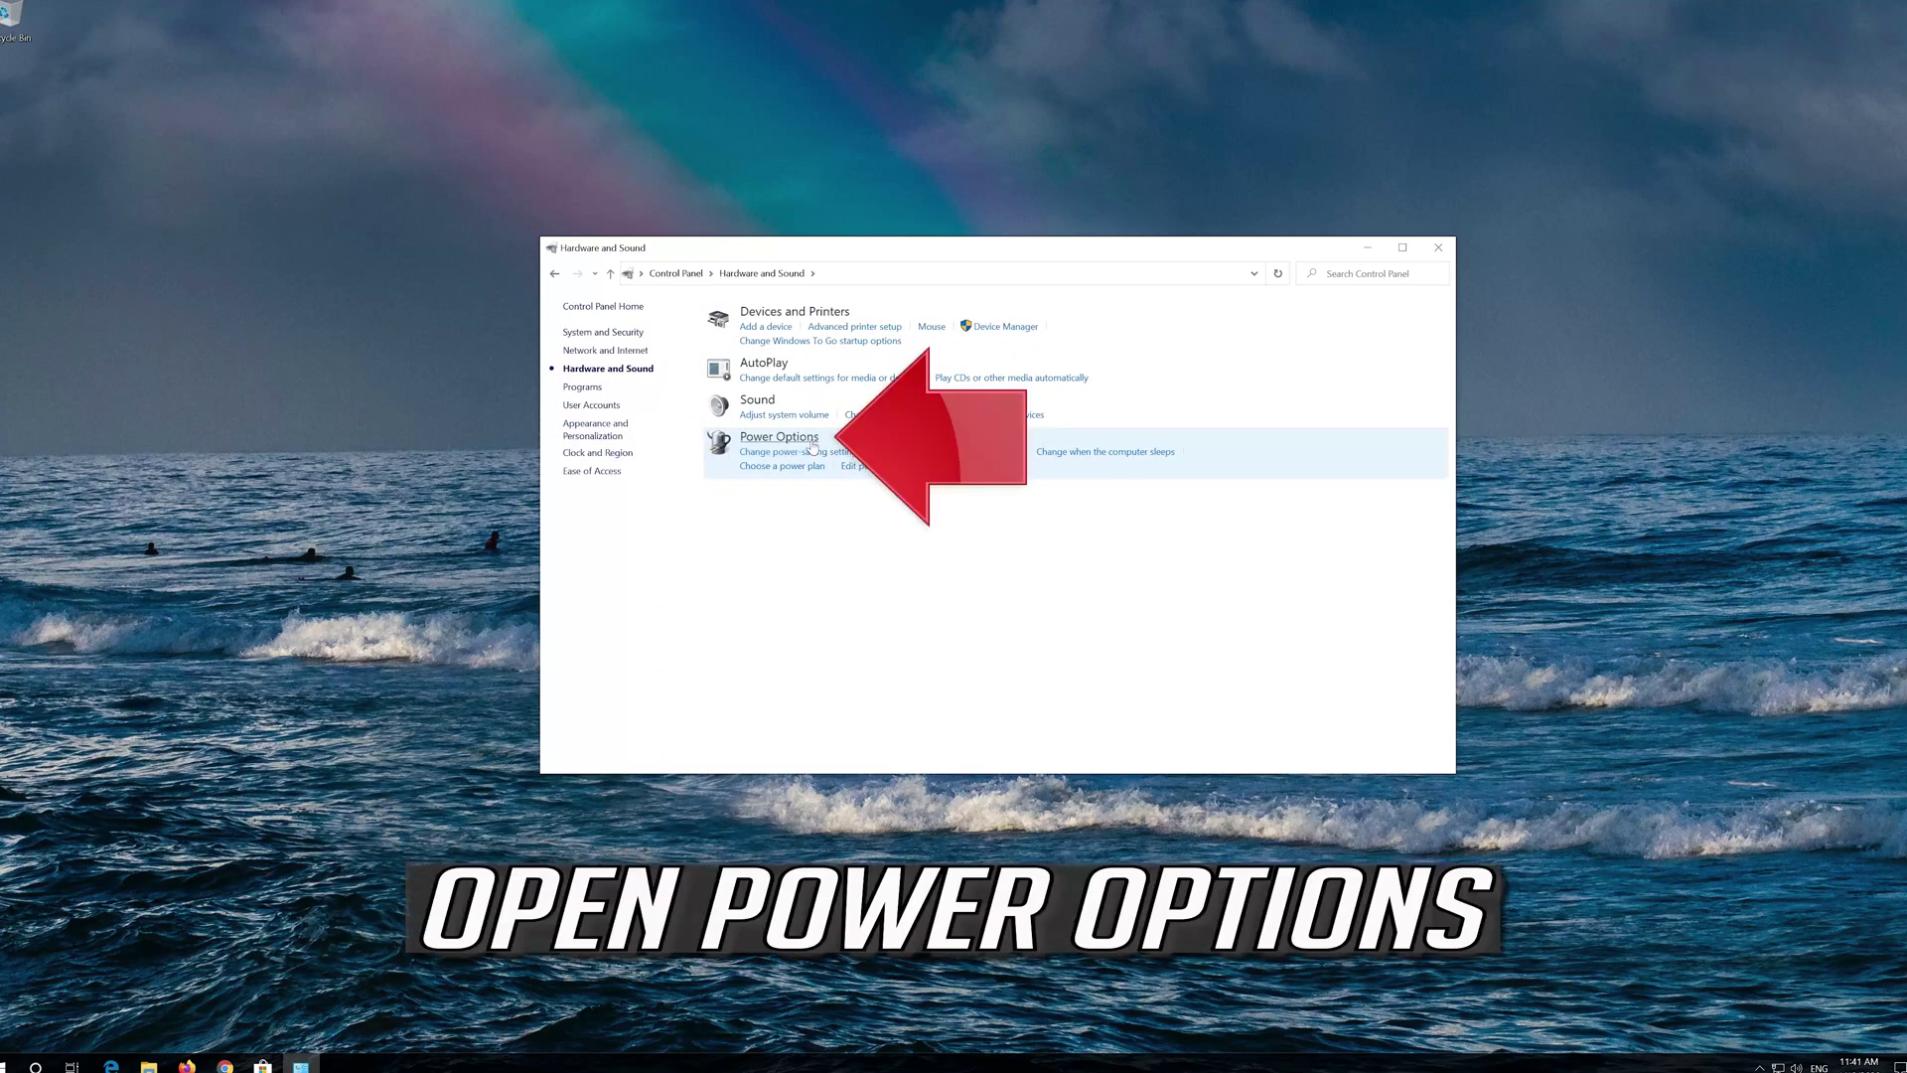
pyautogui.click(781, 439)
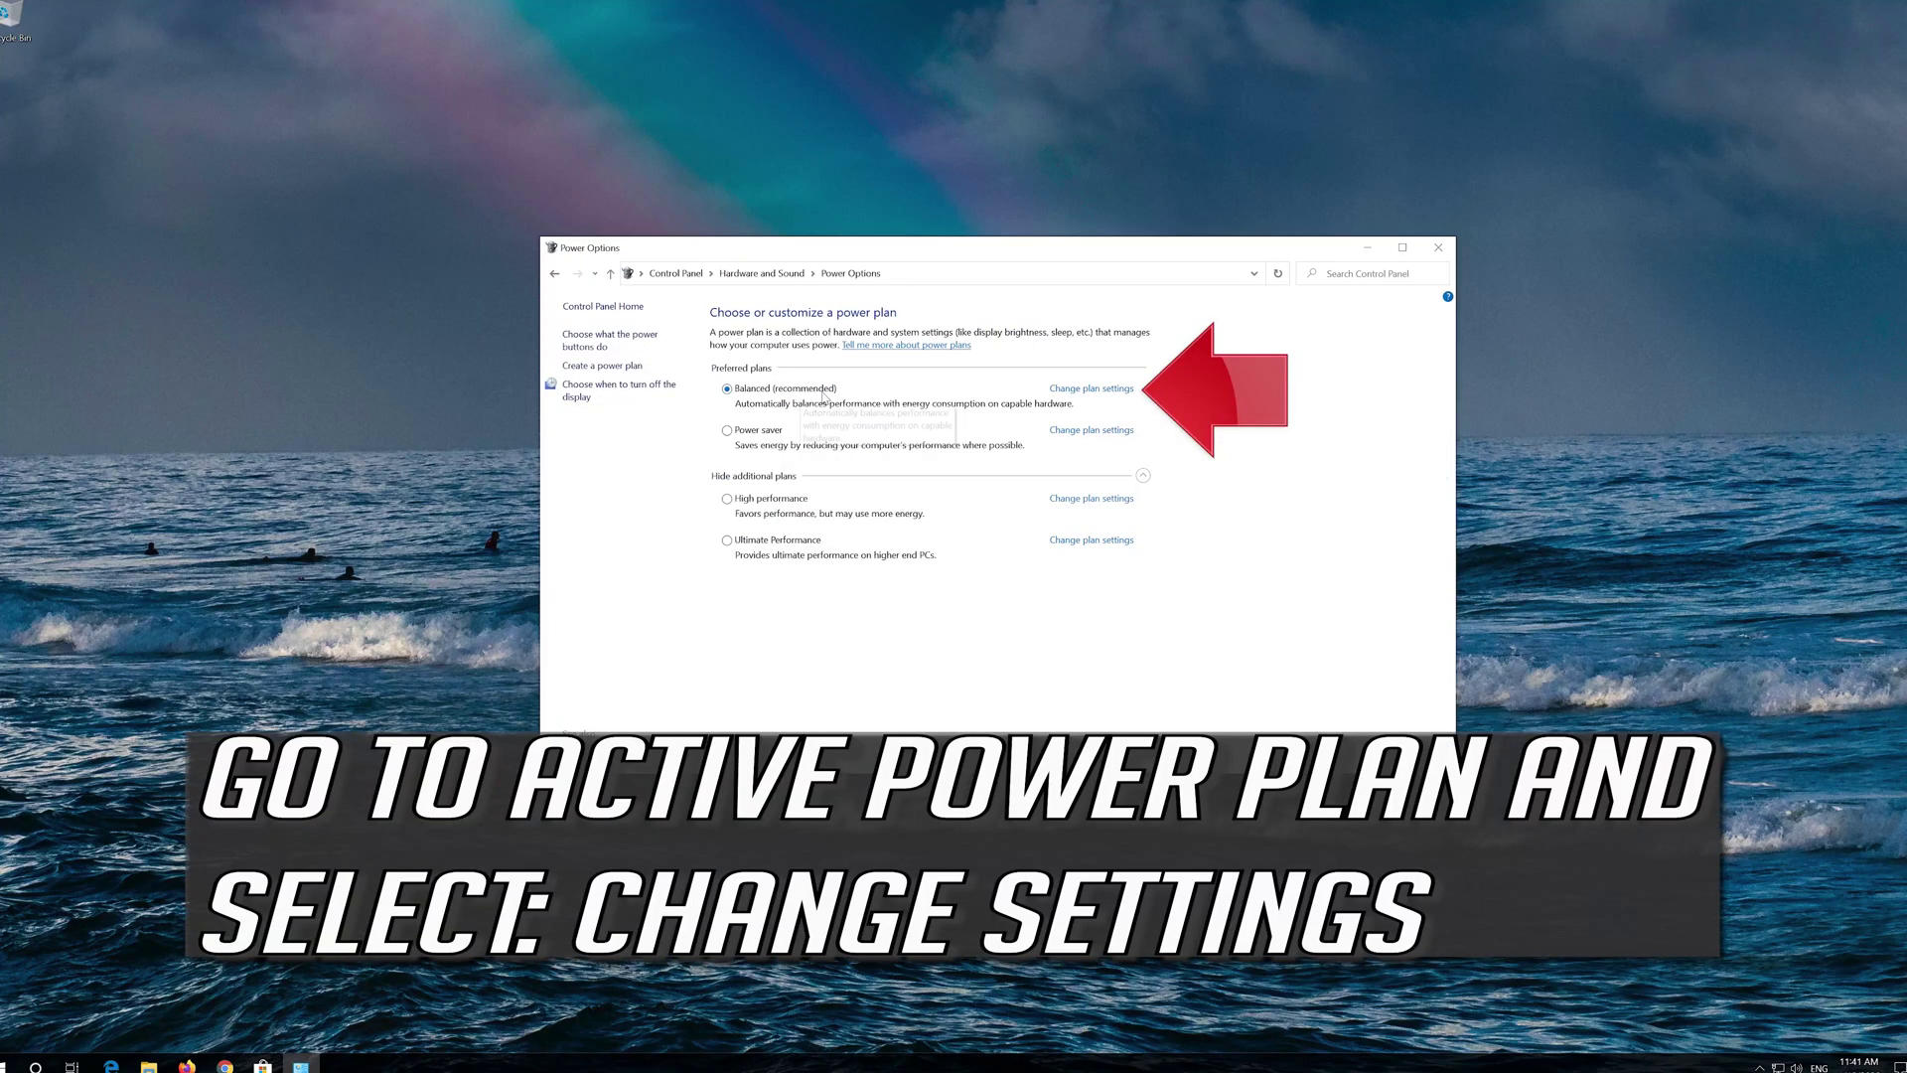
pyautogui.click(1112, 392)
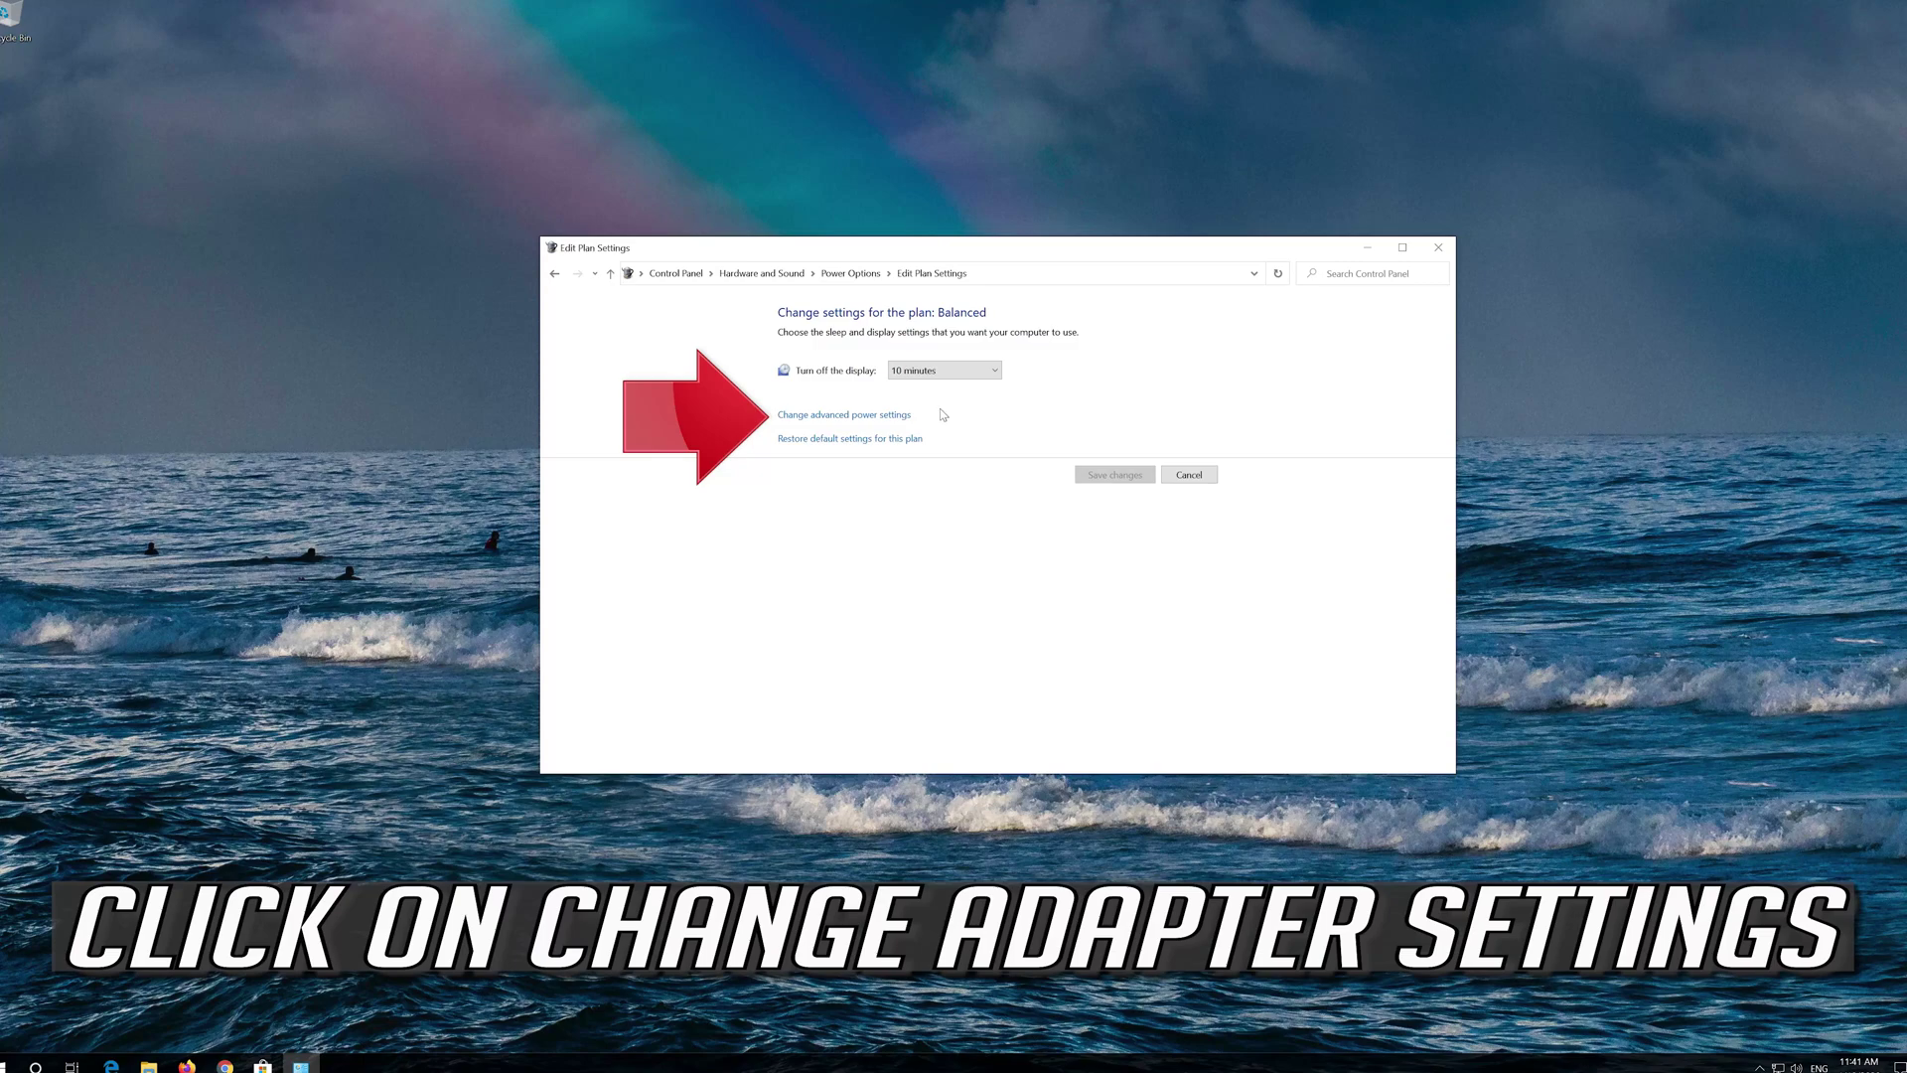
# Step: Open the Balanced plan's advanced power settings, centre the dialog, and expand PCI Express
pyautogui.click(850, 415)
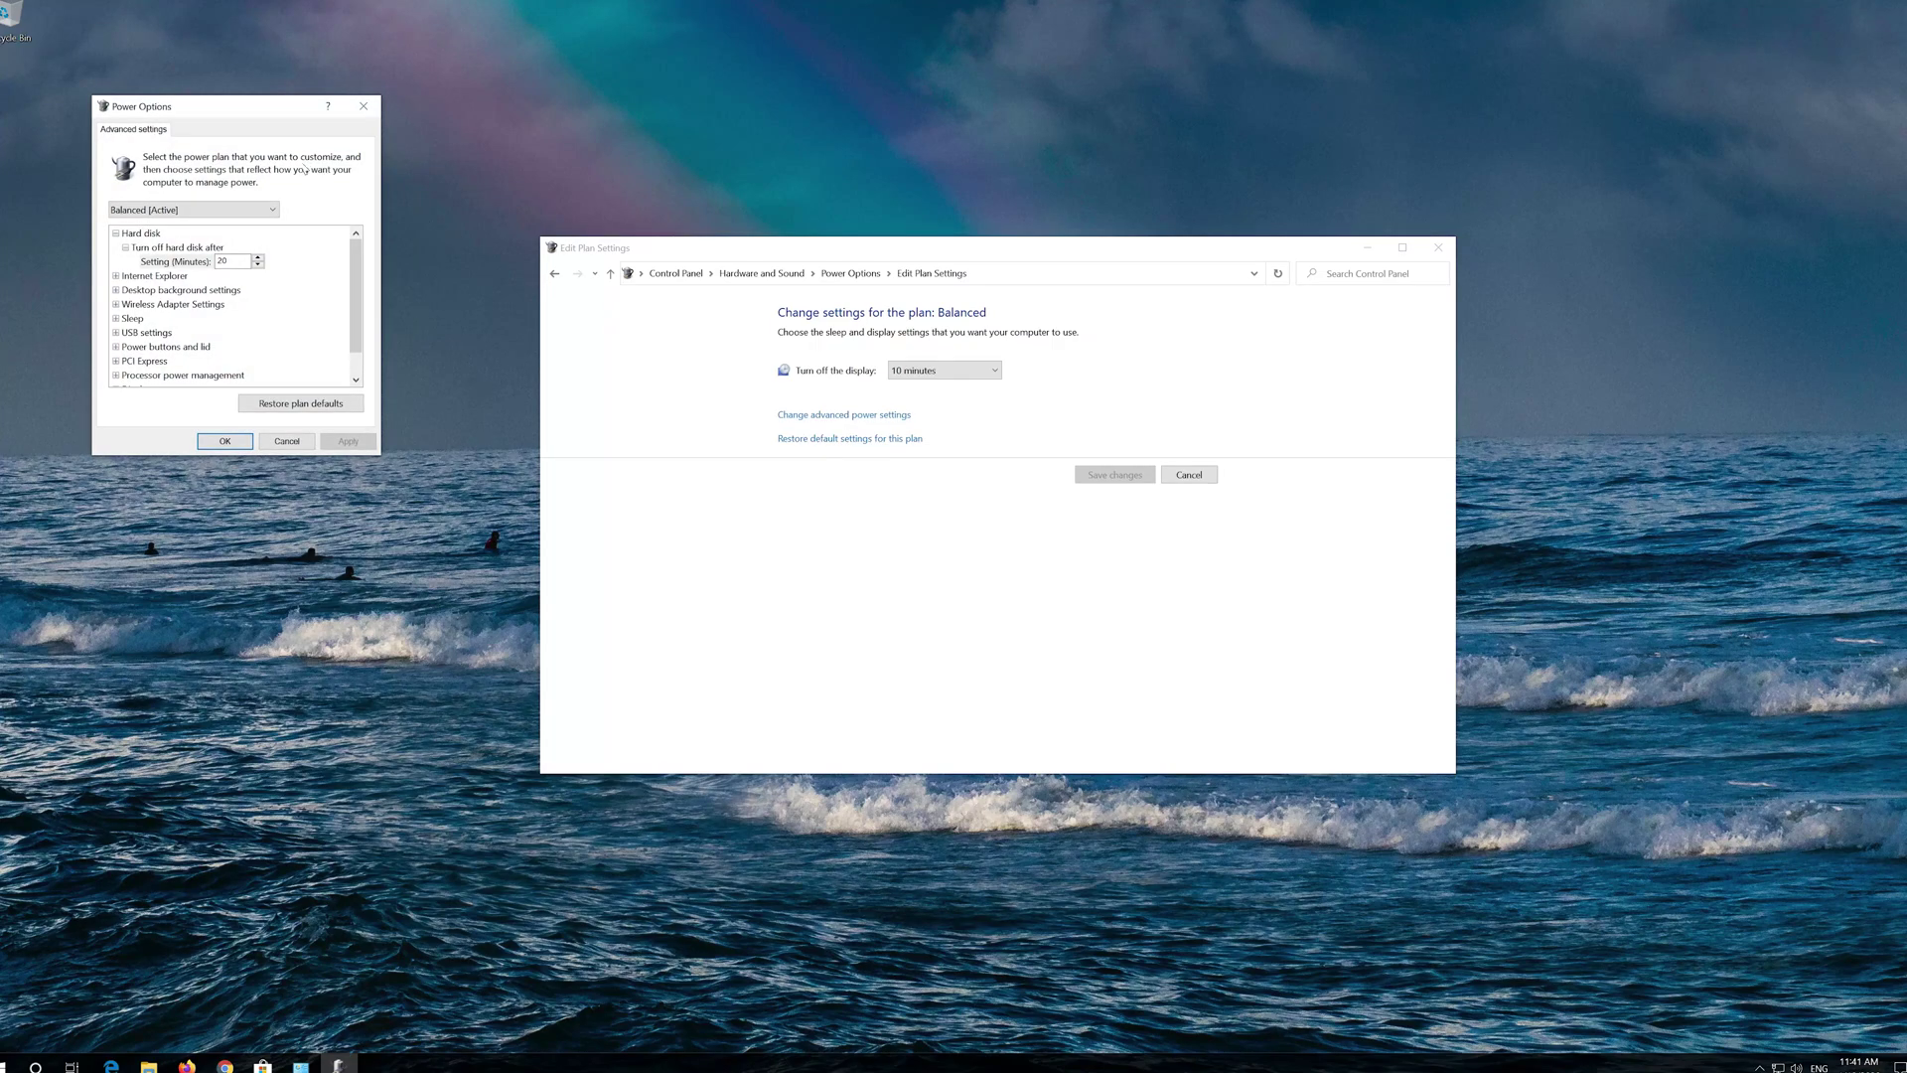
pyautogui.moveTo(260, 113); pyautogui.dragTo(914, 300)
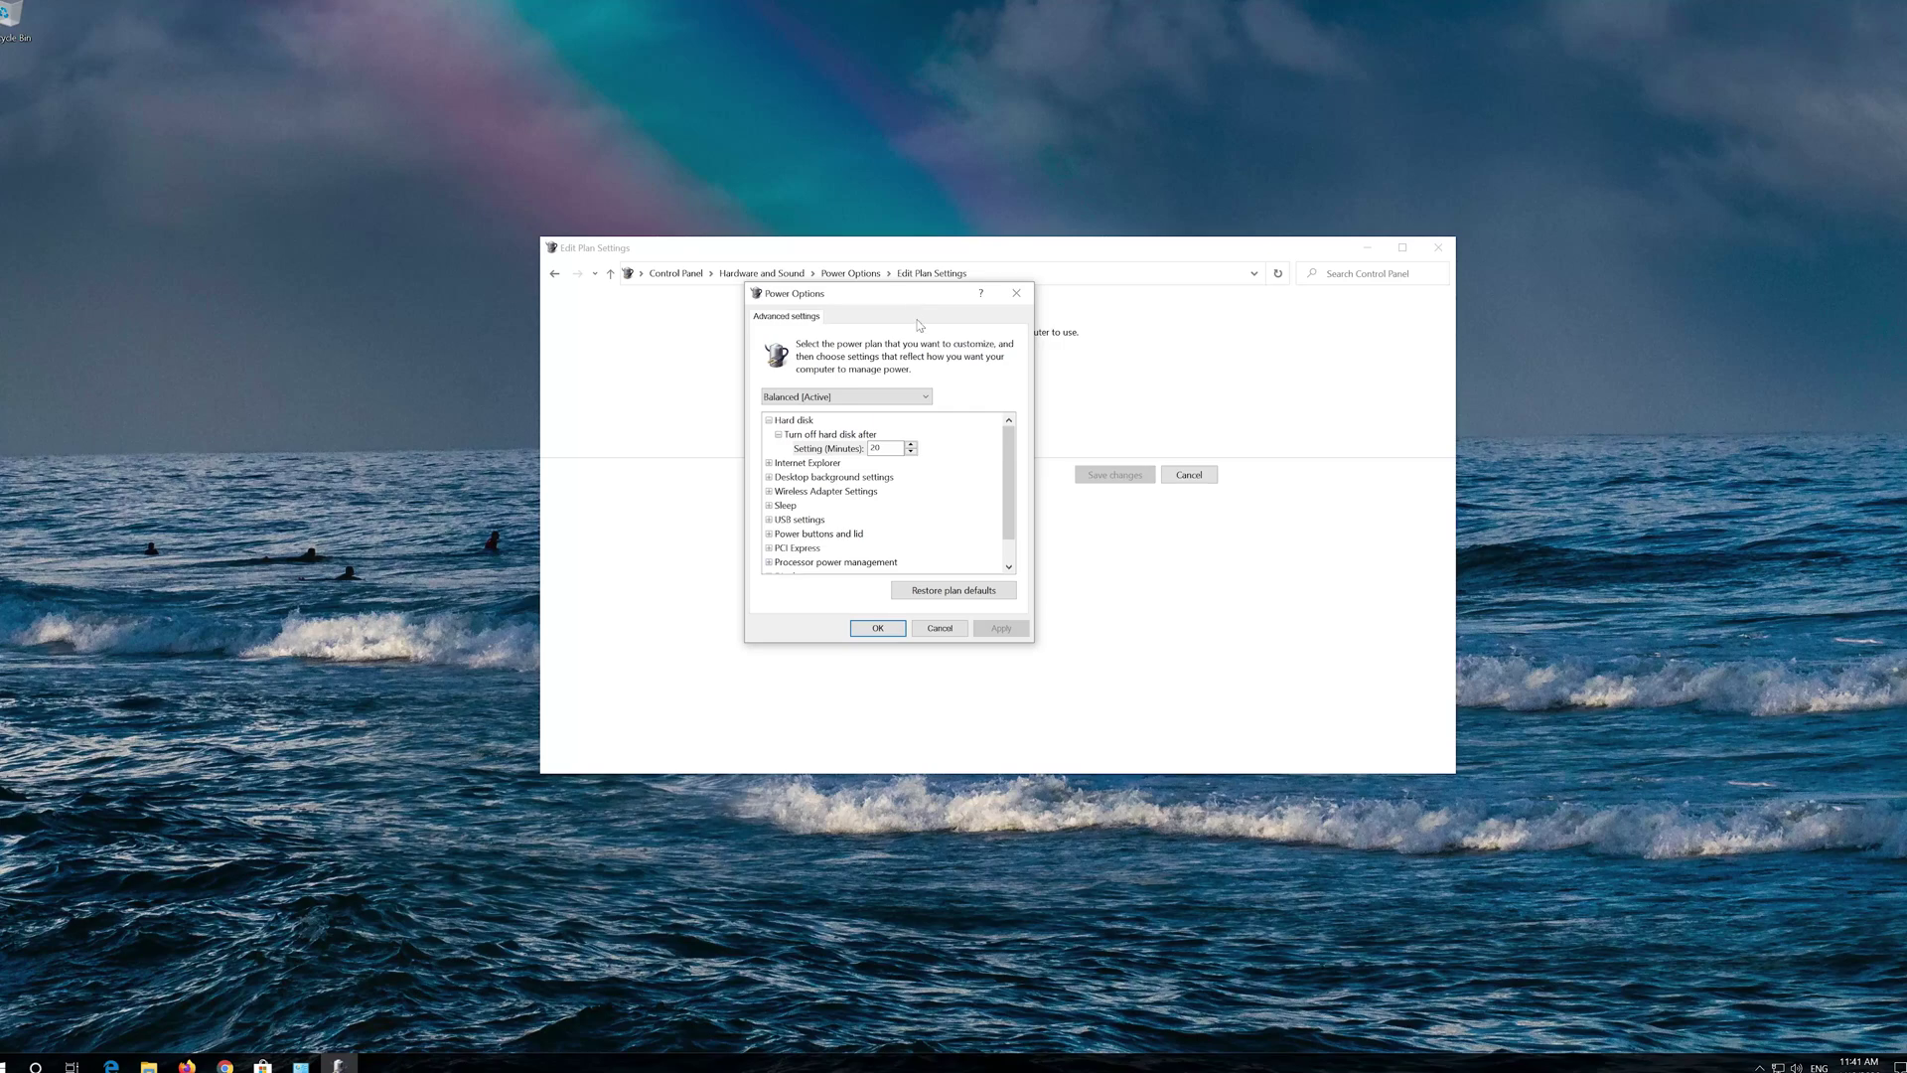
pyautogui.moveTo(1013, 511); pyautogui.dragTo(1013, 532)
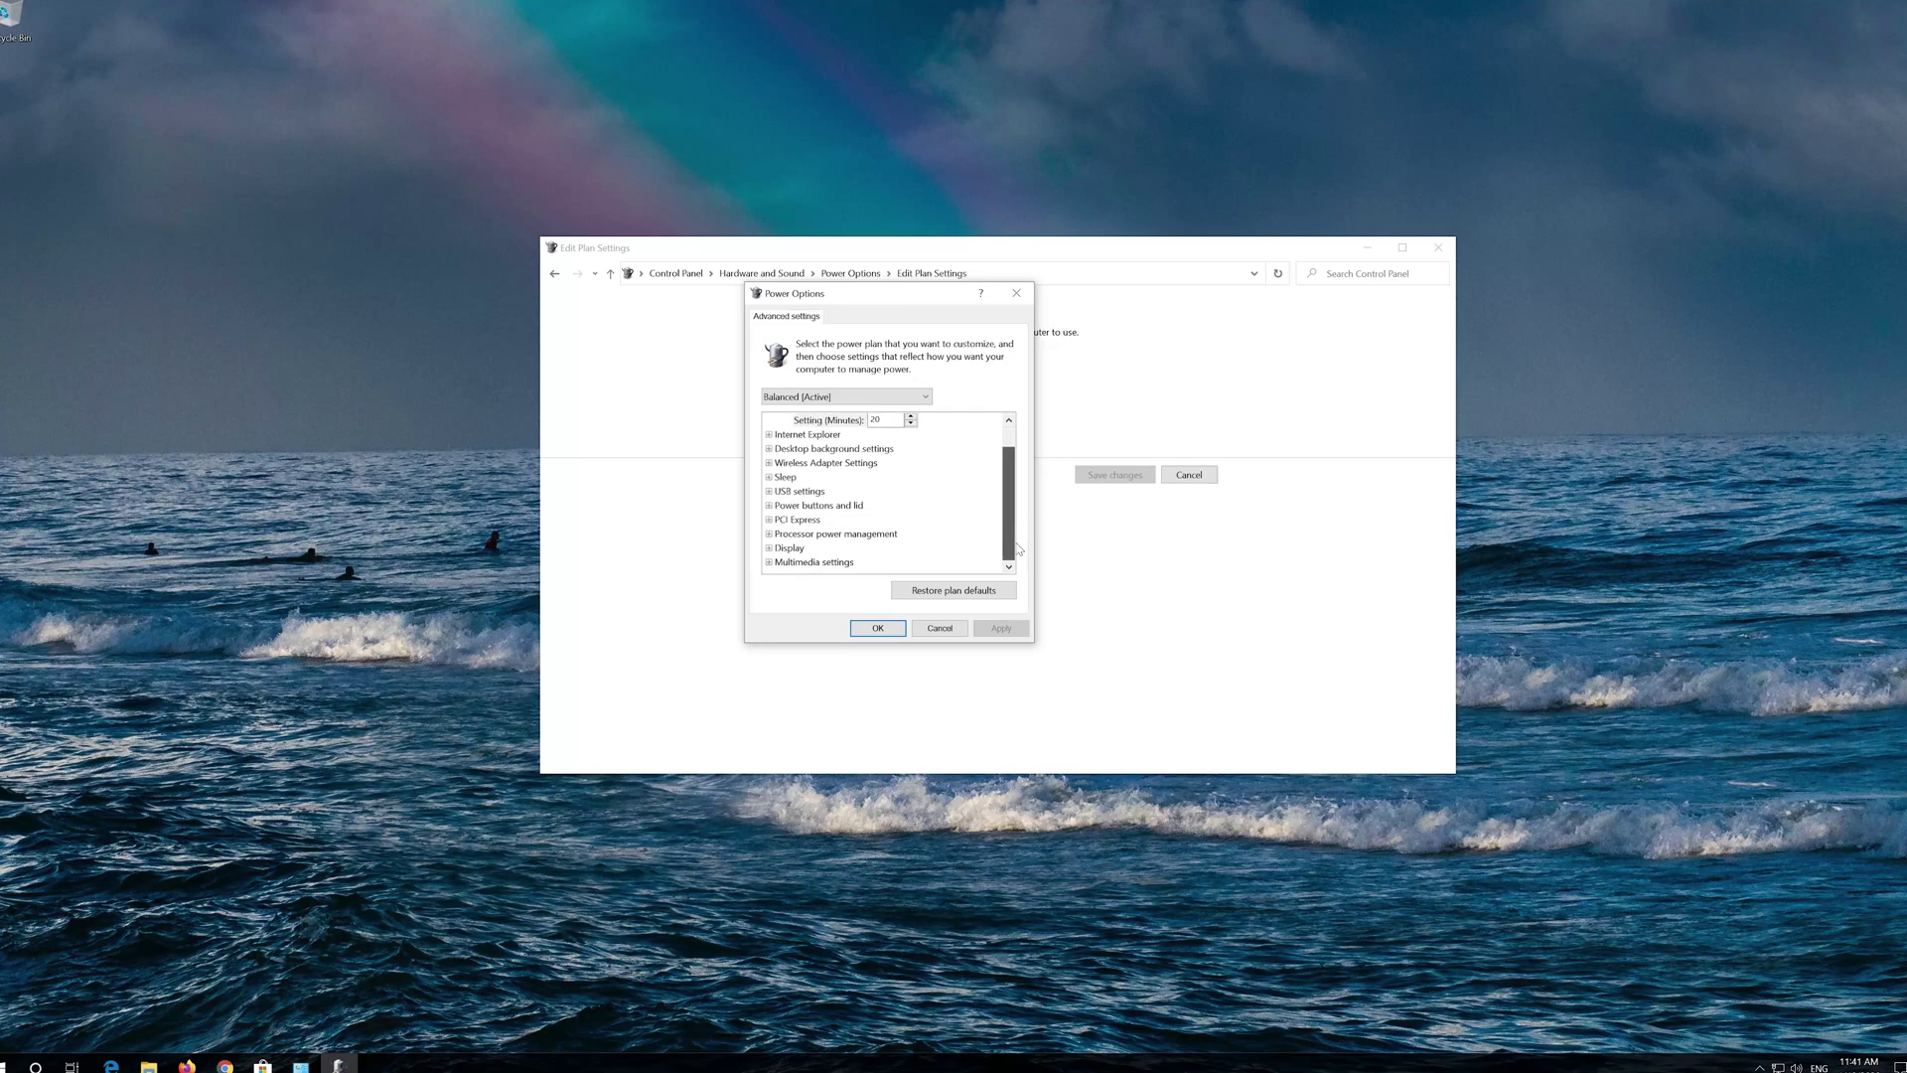
pyautogui.click(769, 519)
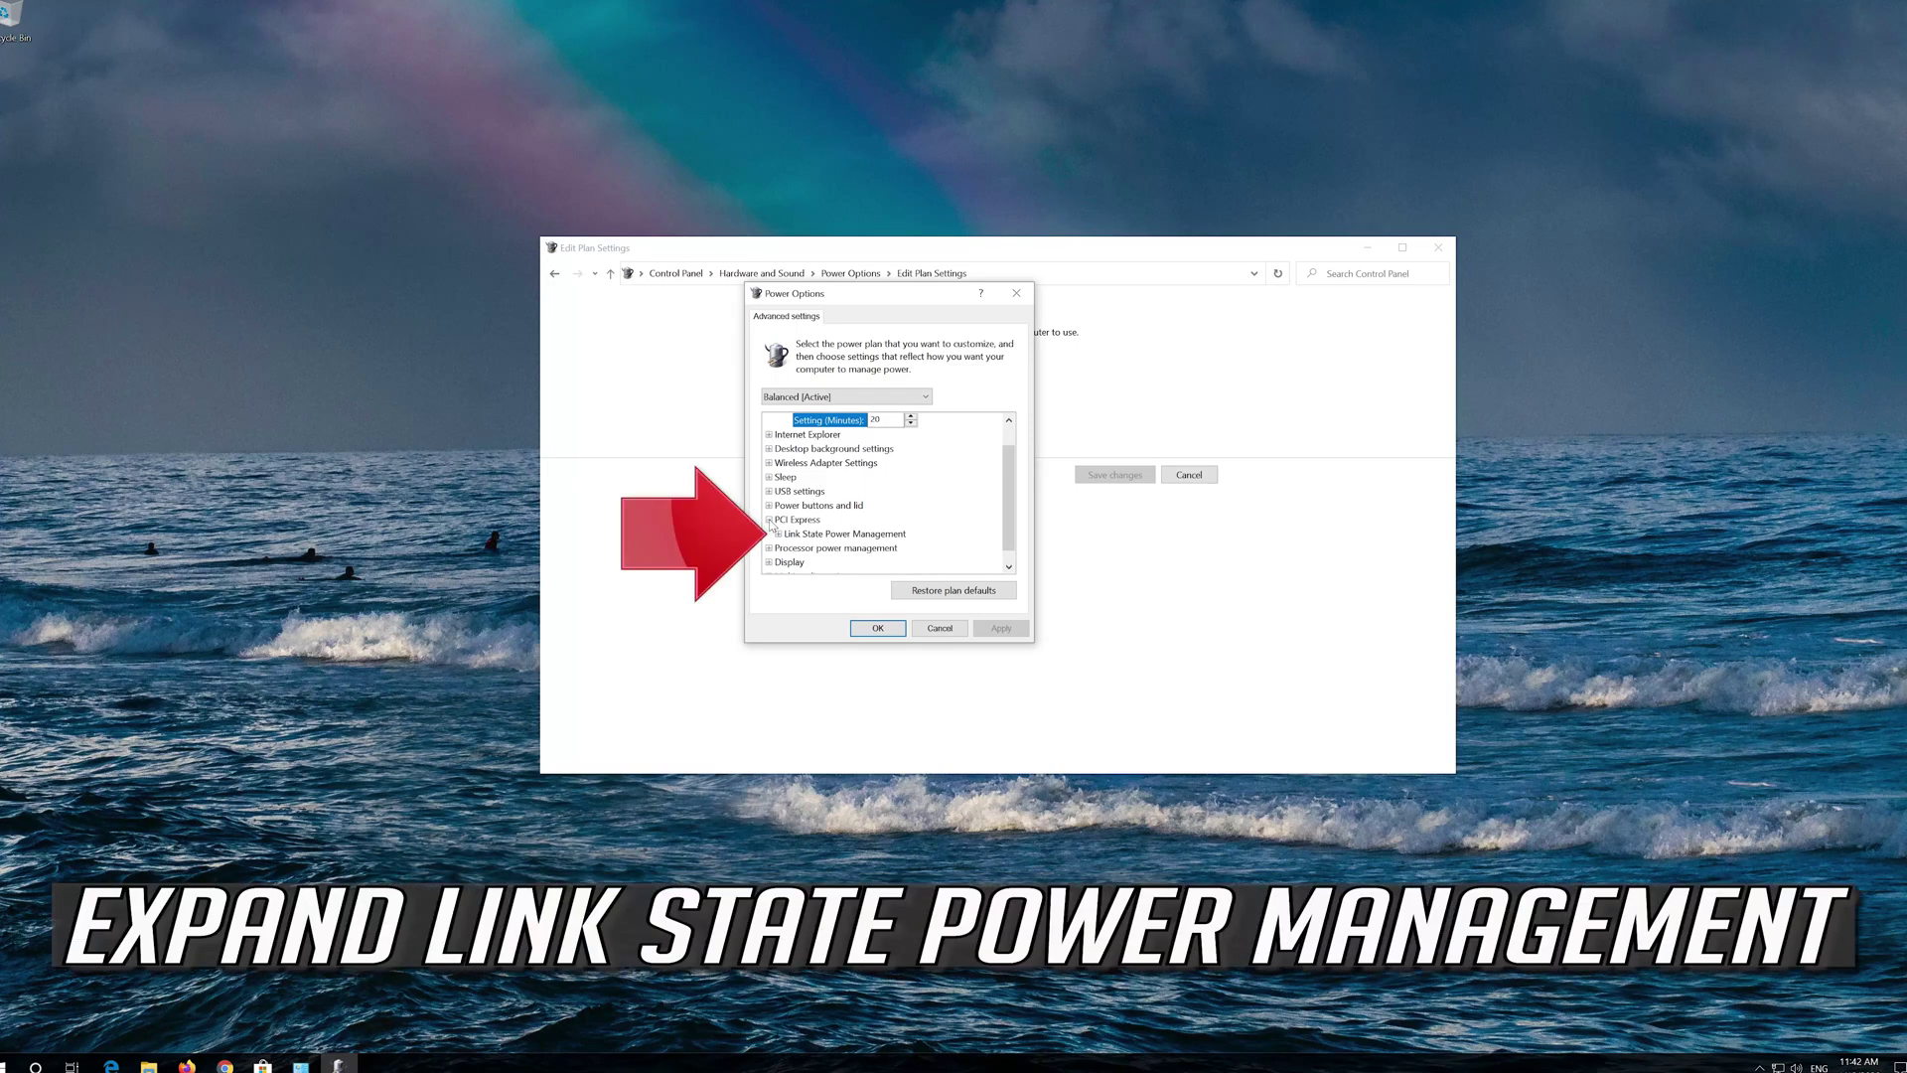
# Step: Set PCI Express Link State Power Management to Off, apply it, and confirm with OK
pyautogui.click(902, 537)
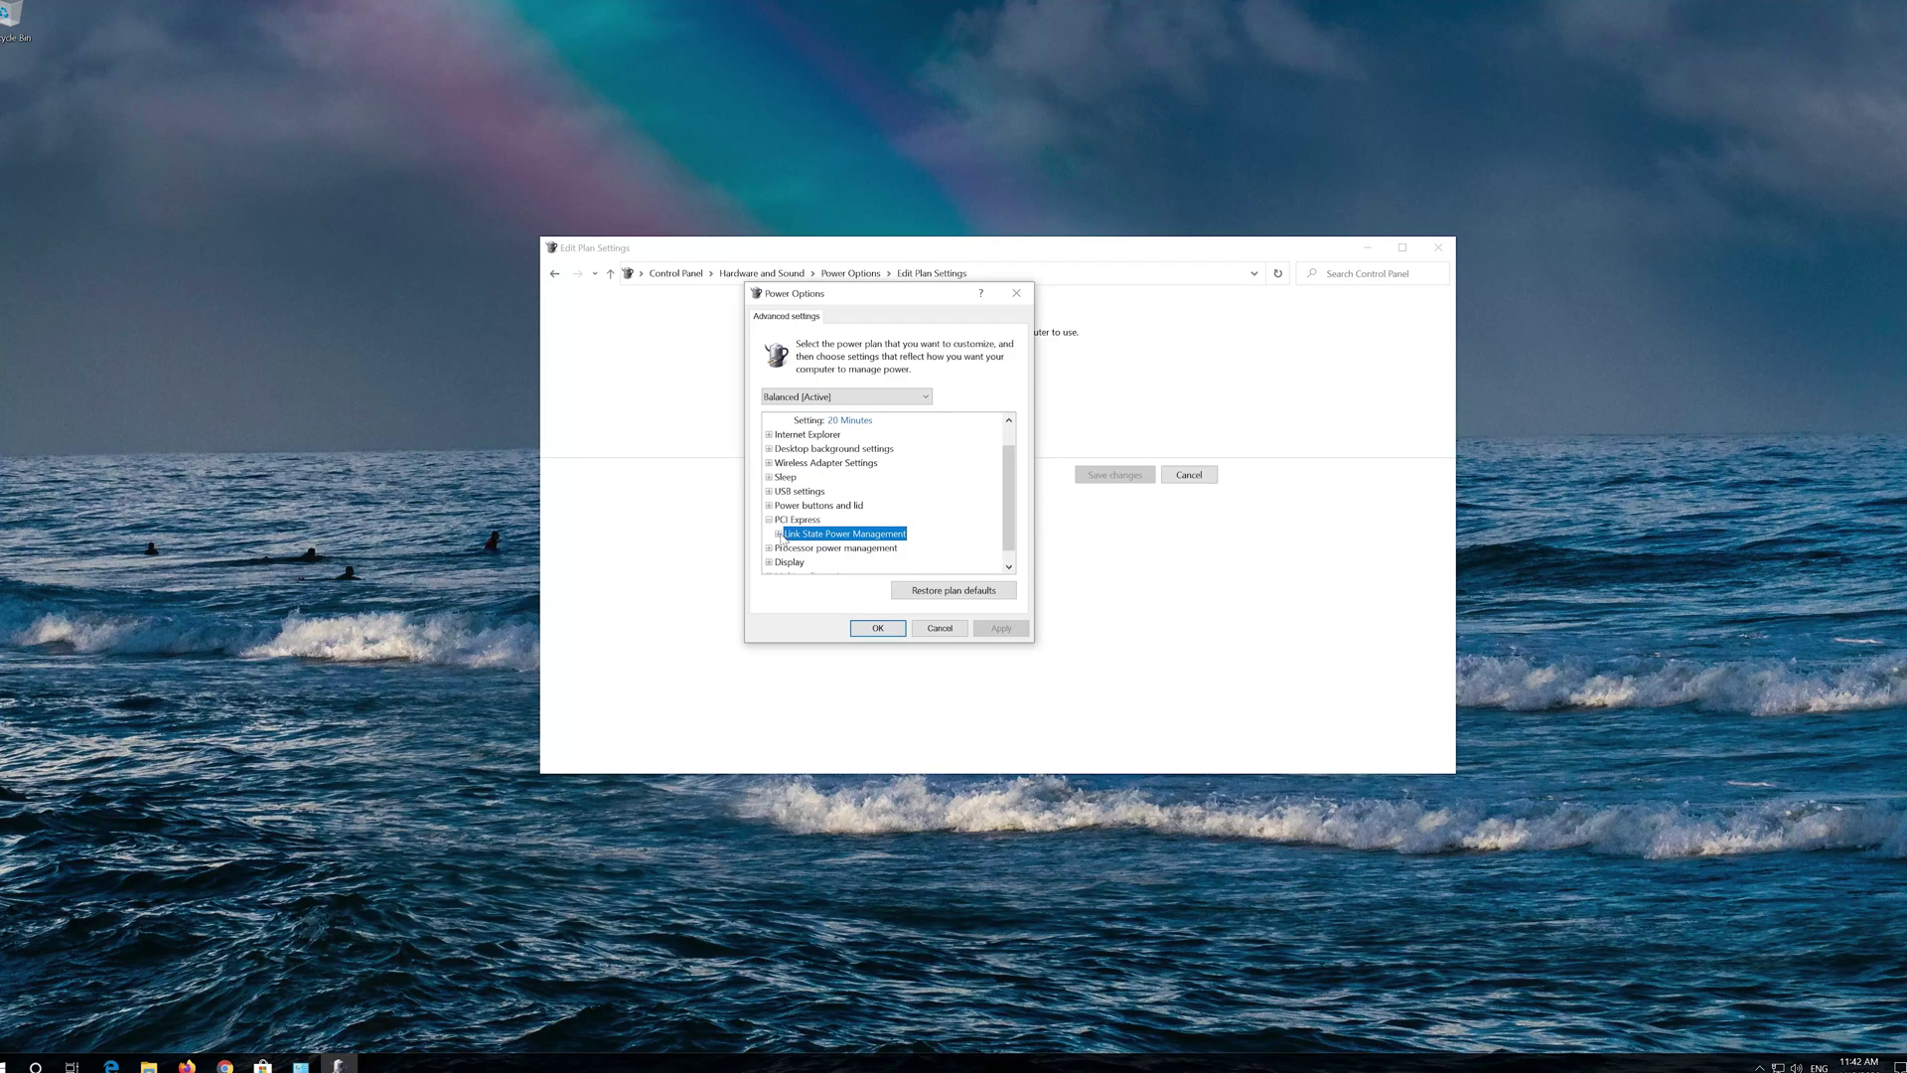
pyautogui.click(779, 535)
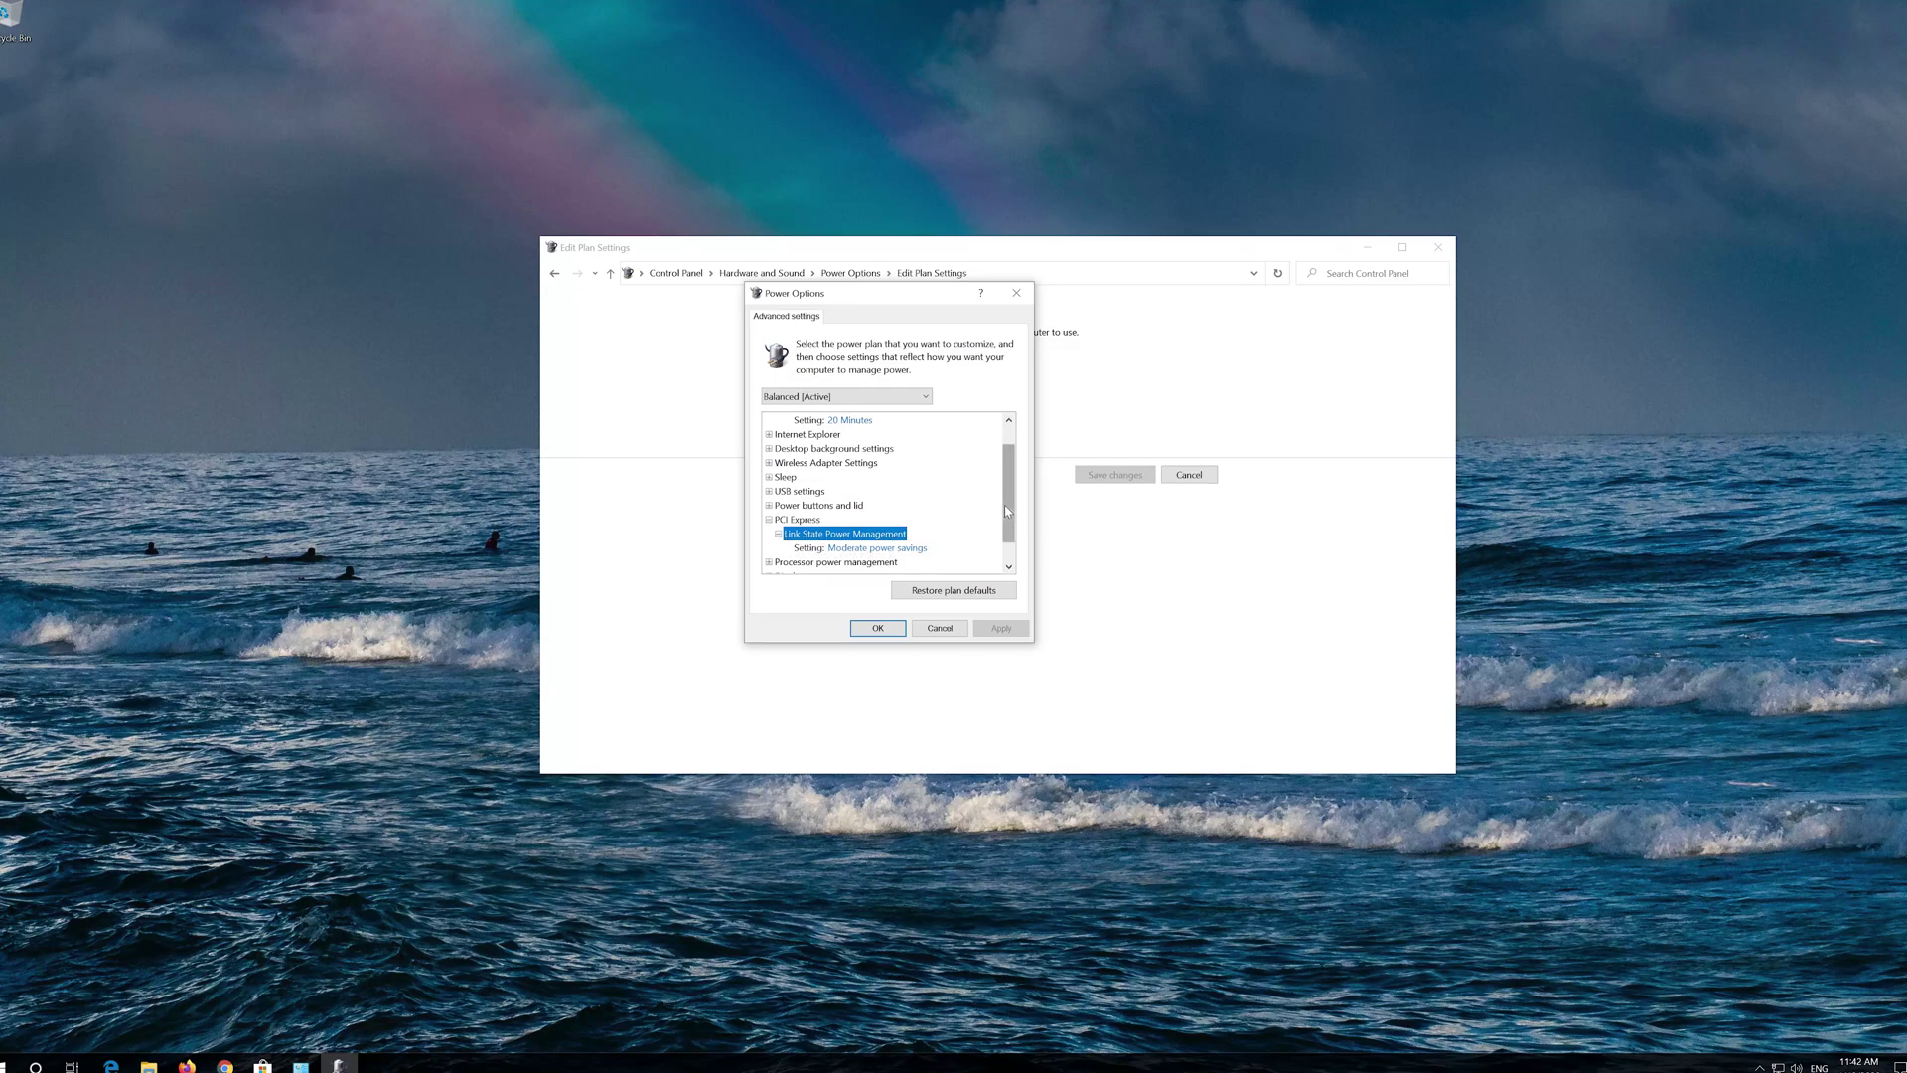
pyautogui.moveTo(1005, 504); pyautogui.dragTo(1008, 518)
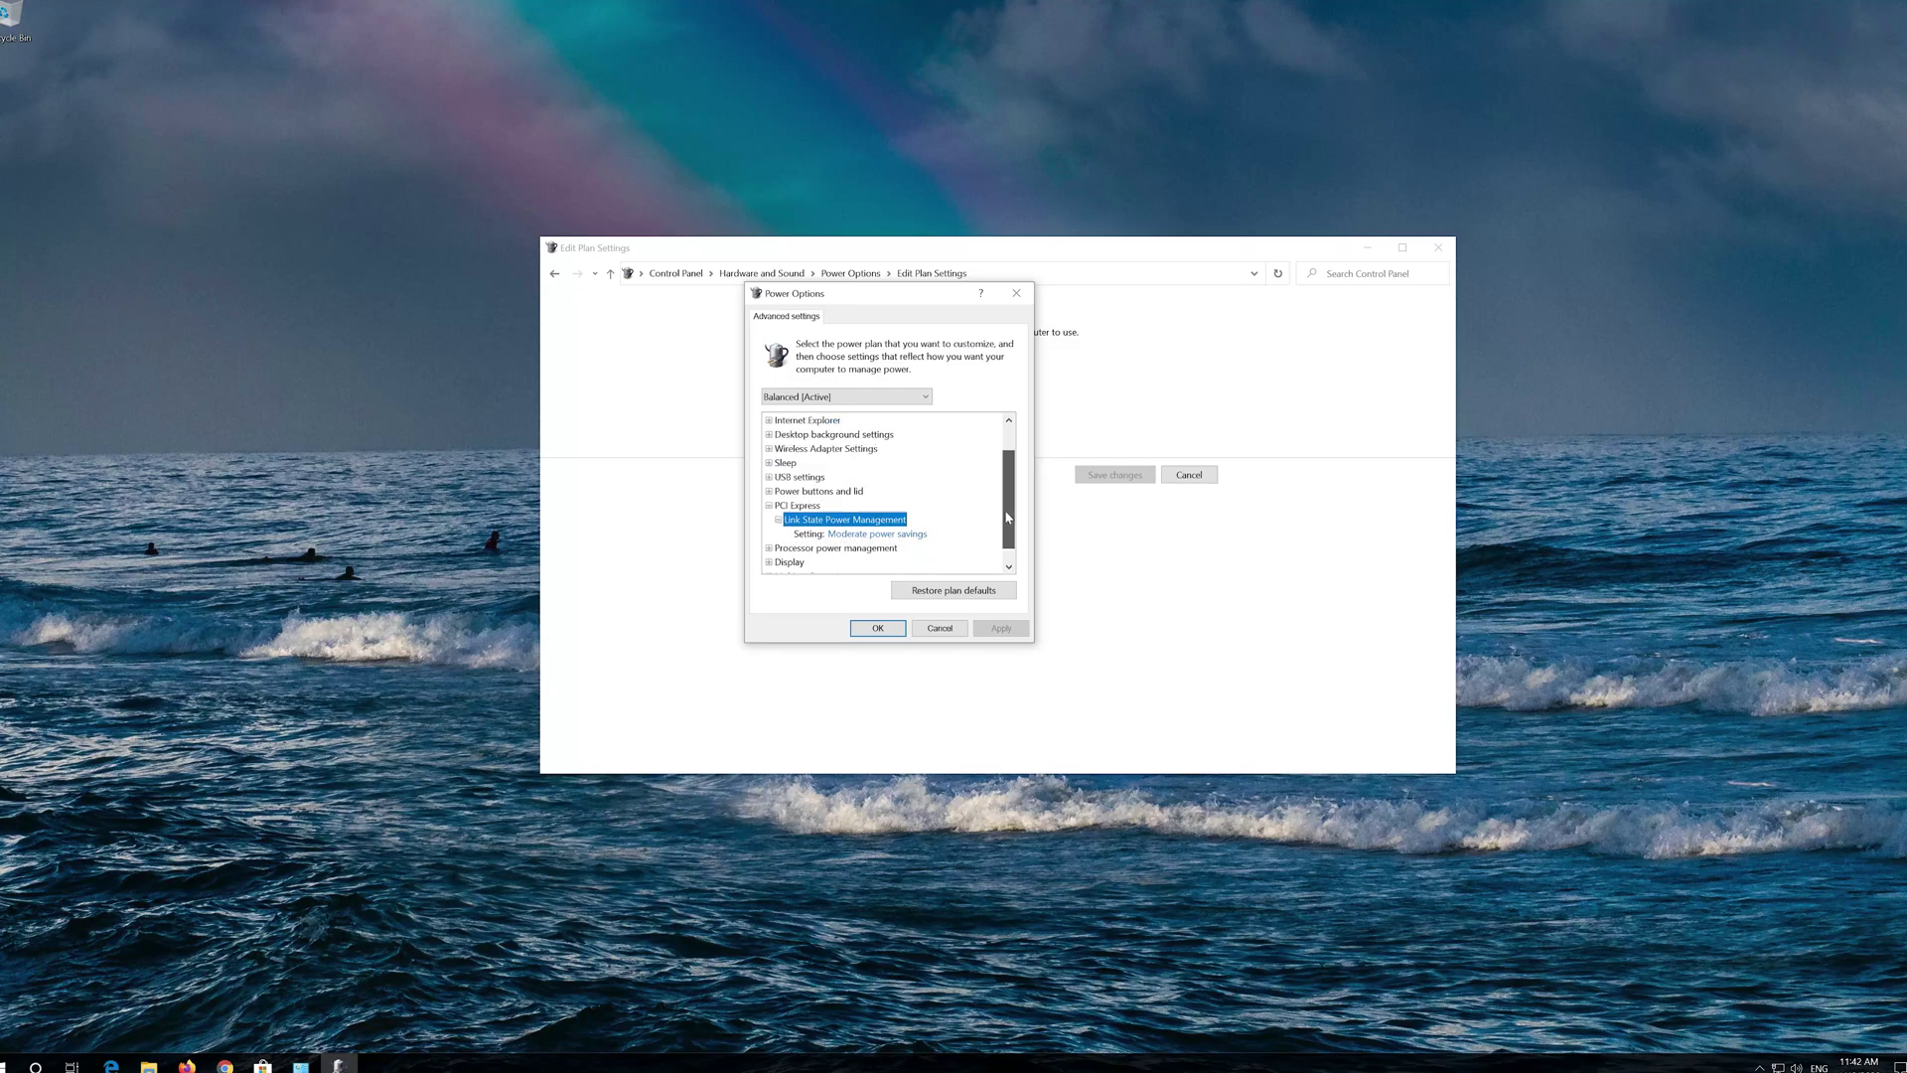
pyautogui.click(872, 536)
pyautogui.click(872, 536)
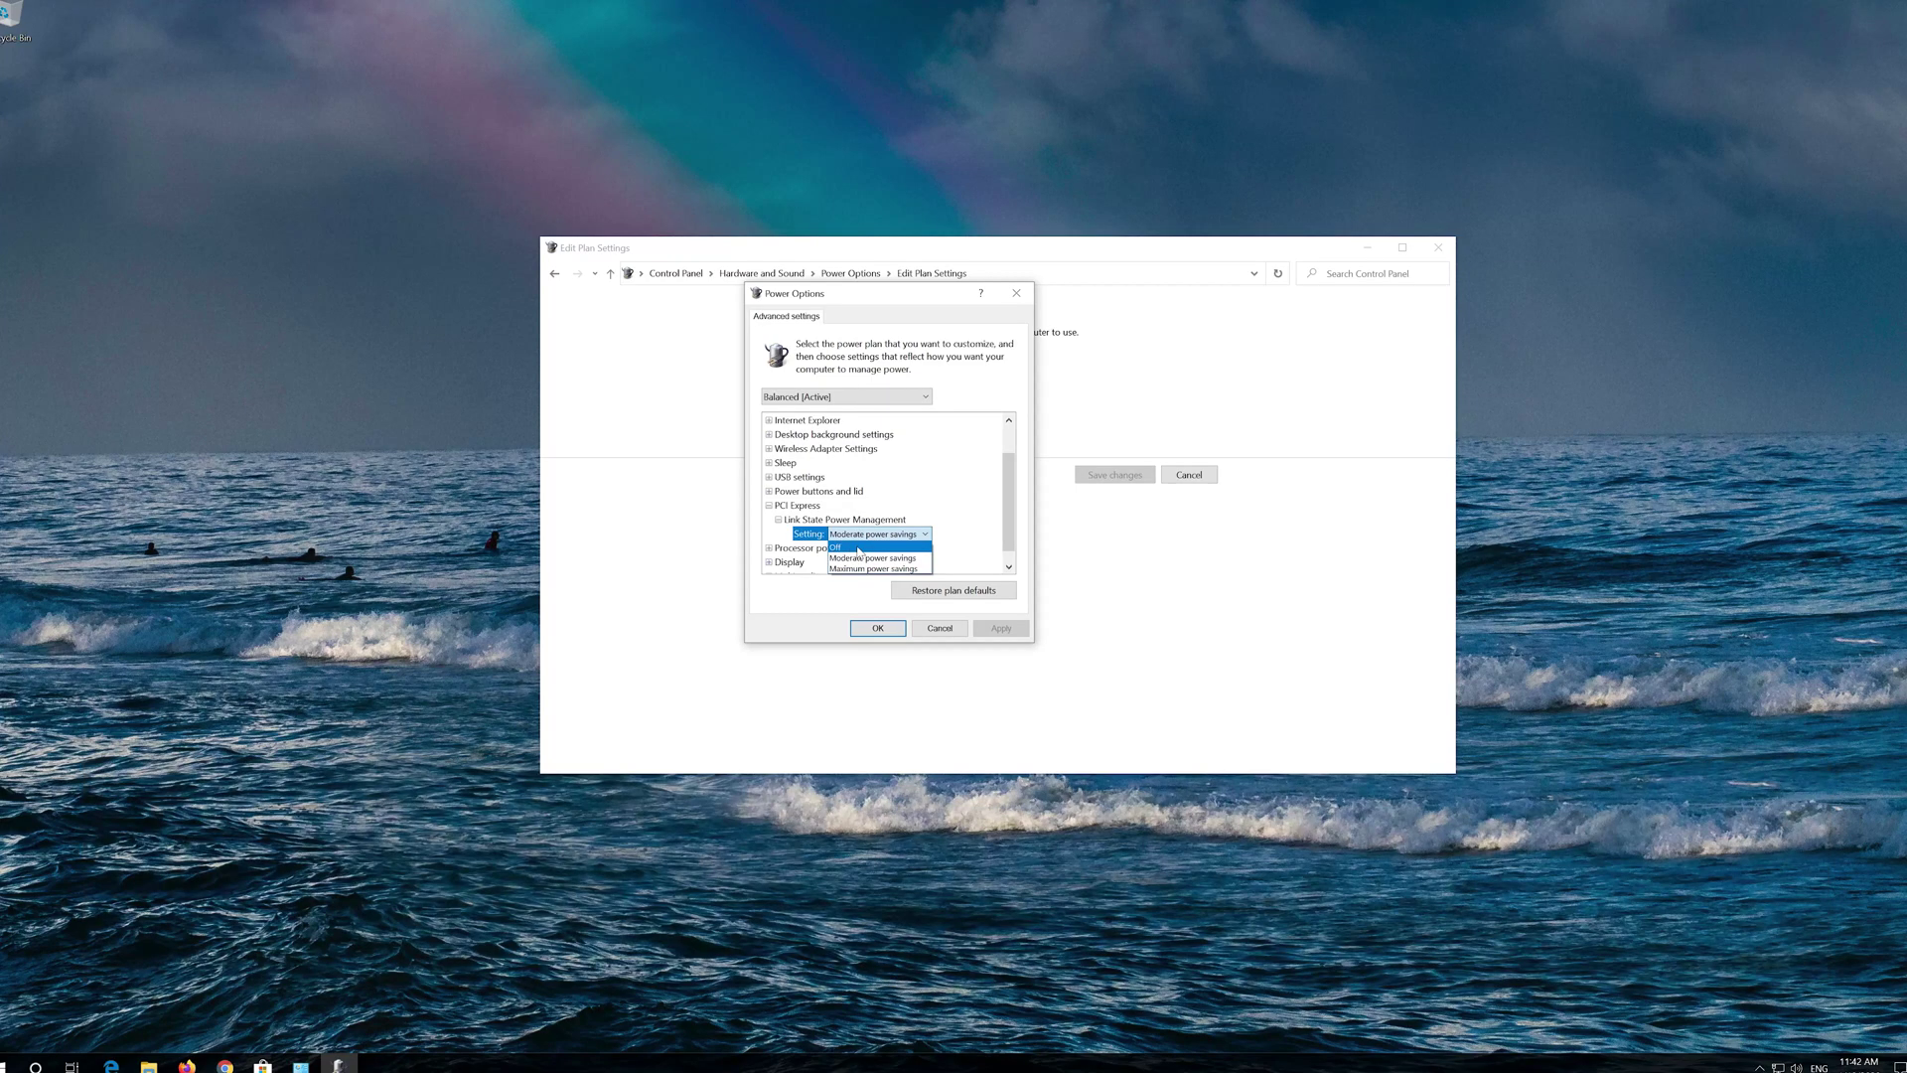
pyautogui.click(871, 547)
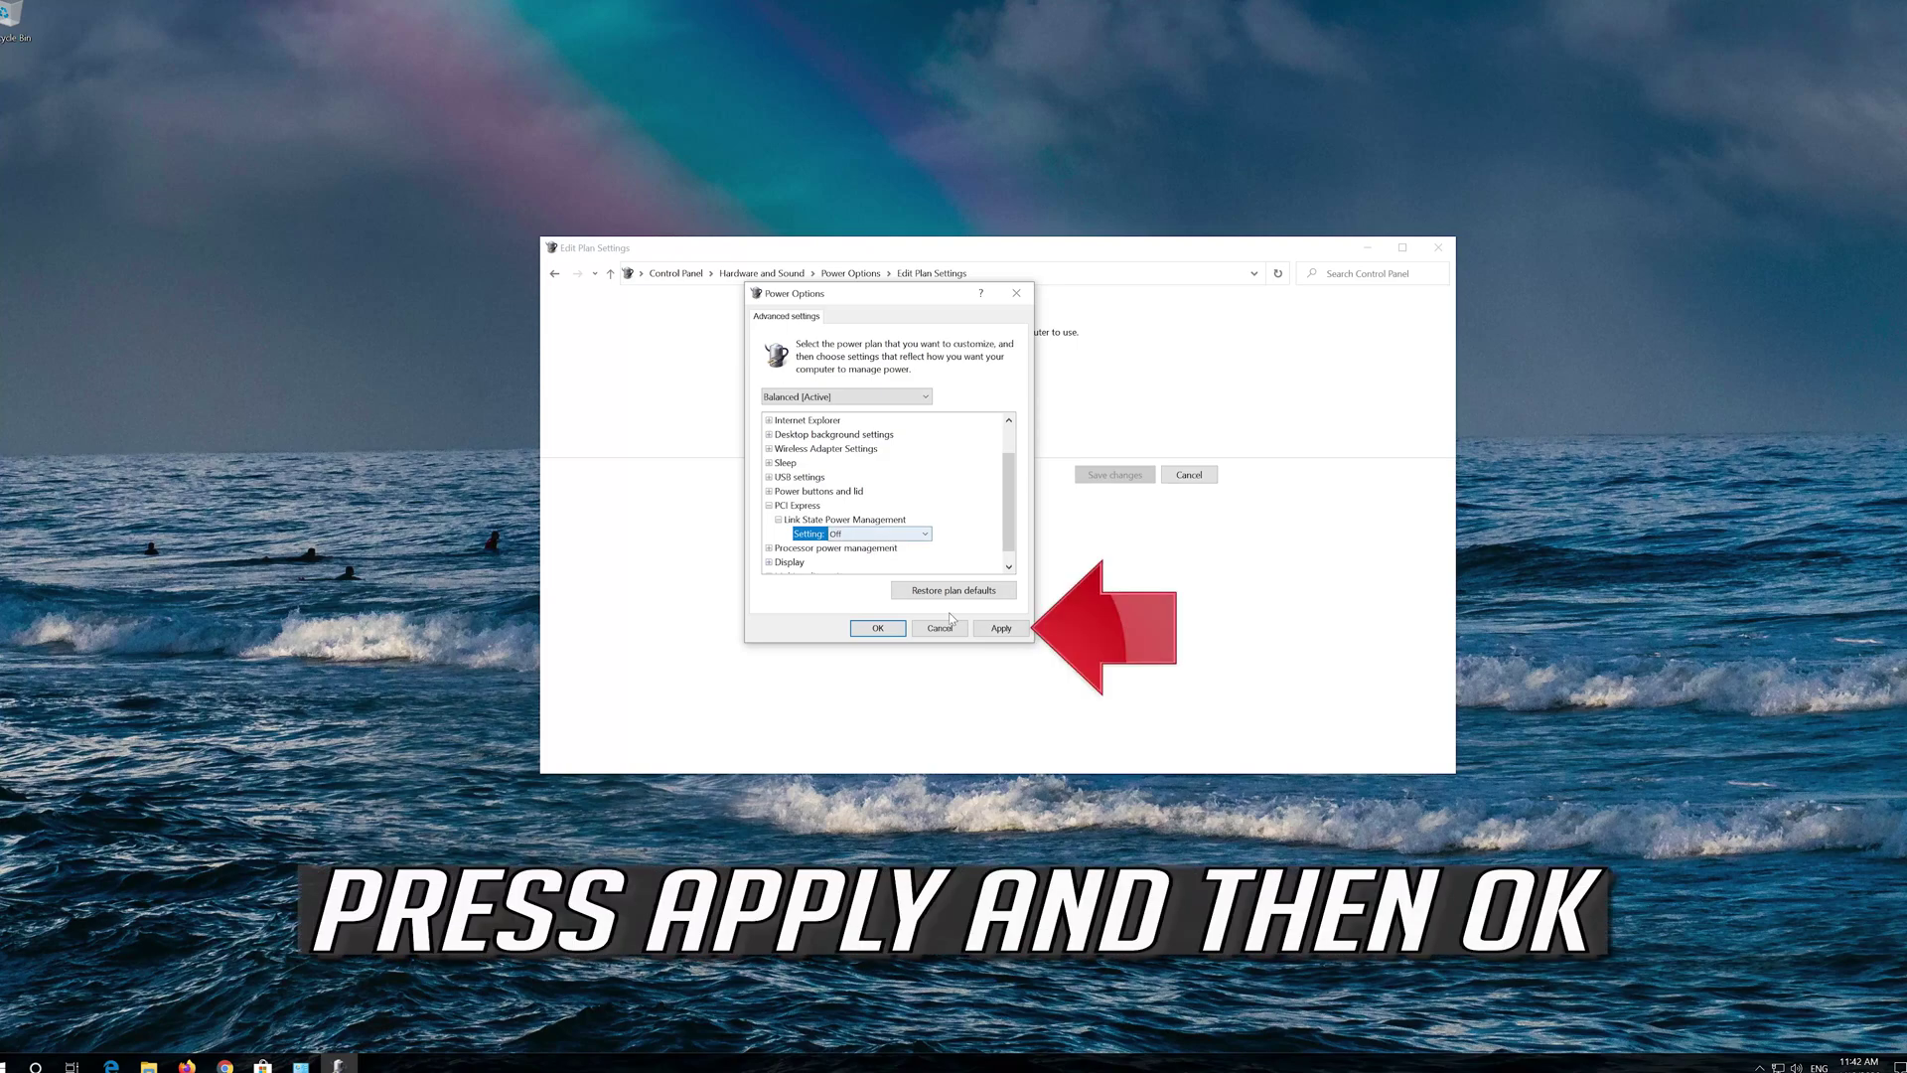
pyautogui.click(997, 629)
pyautogui.click(876, 629)
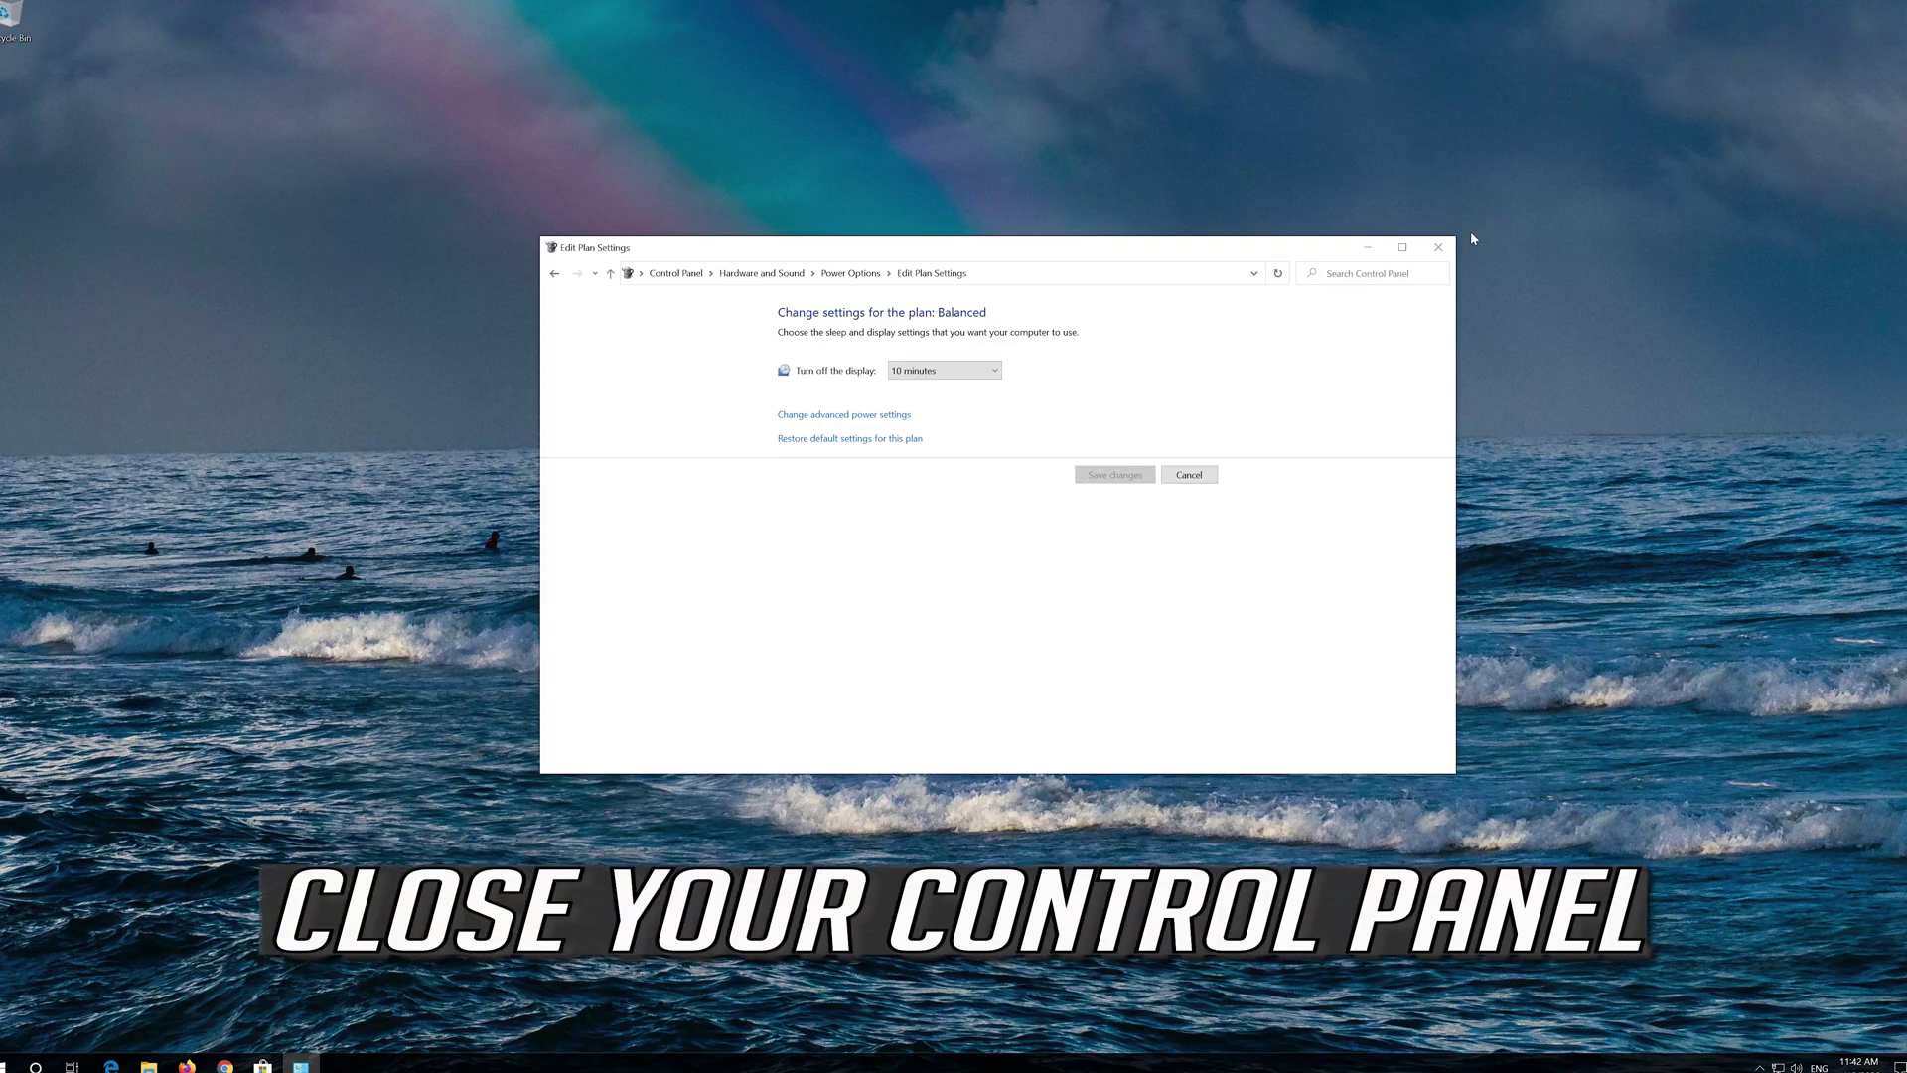
# Step: Close the Control Panel window and search Start for cmd
pyautogui.click(1425, 254)
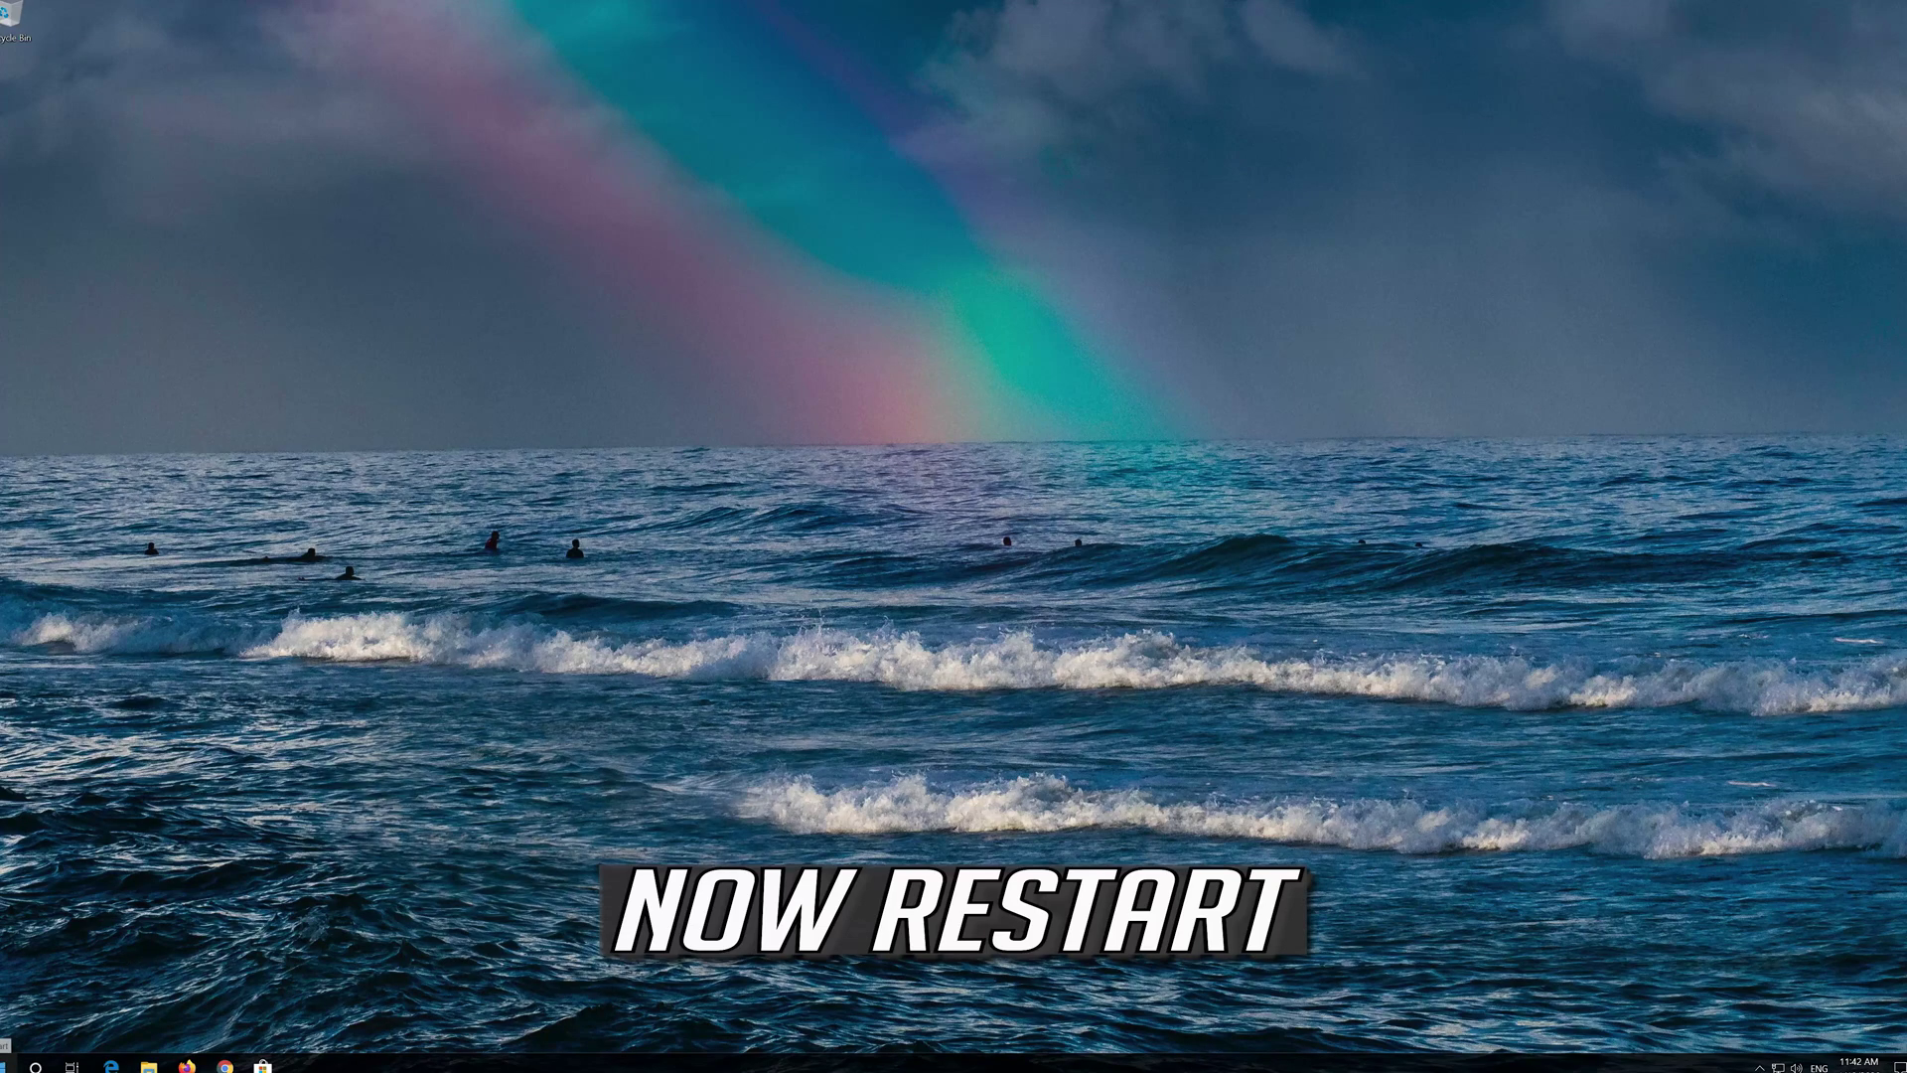
pyautogui.click(10, 1063)
pyautogui.moveTo(8, 1035)
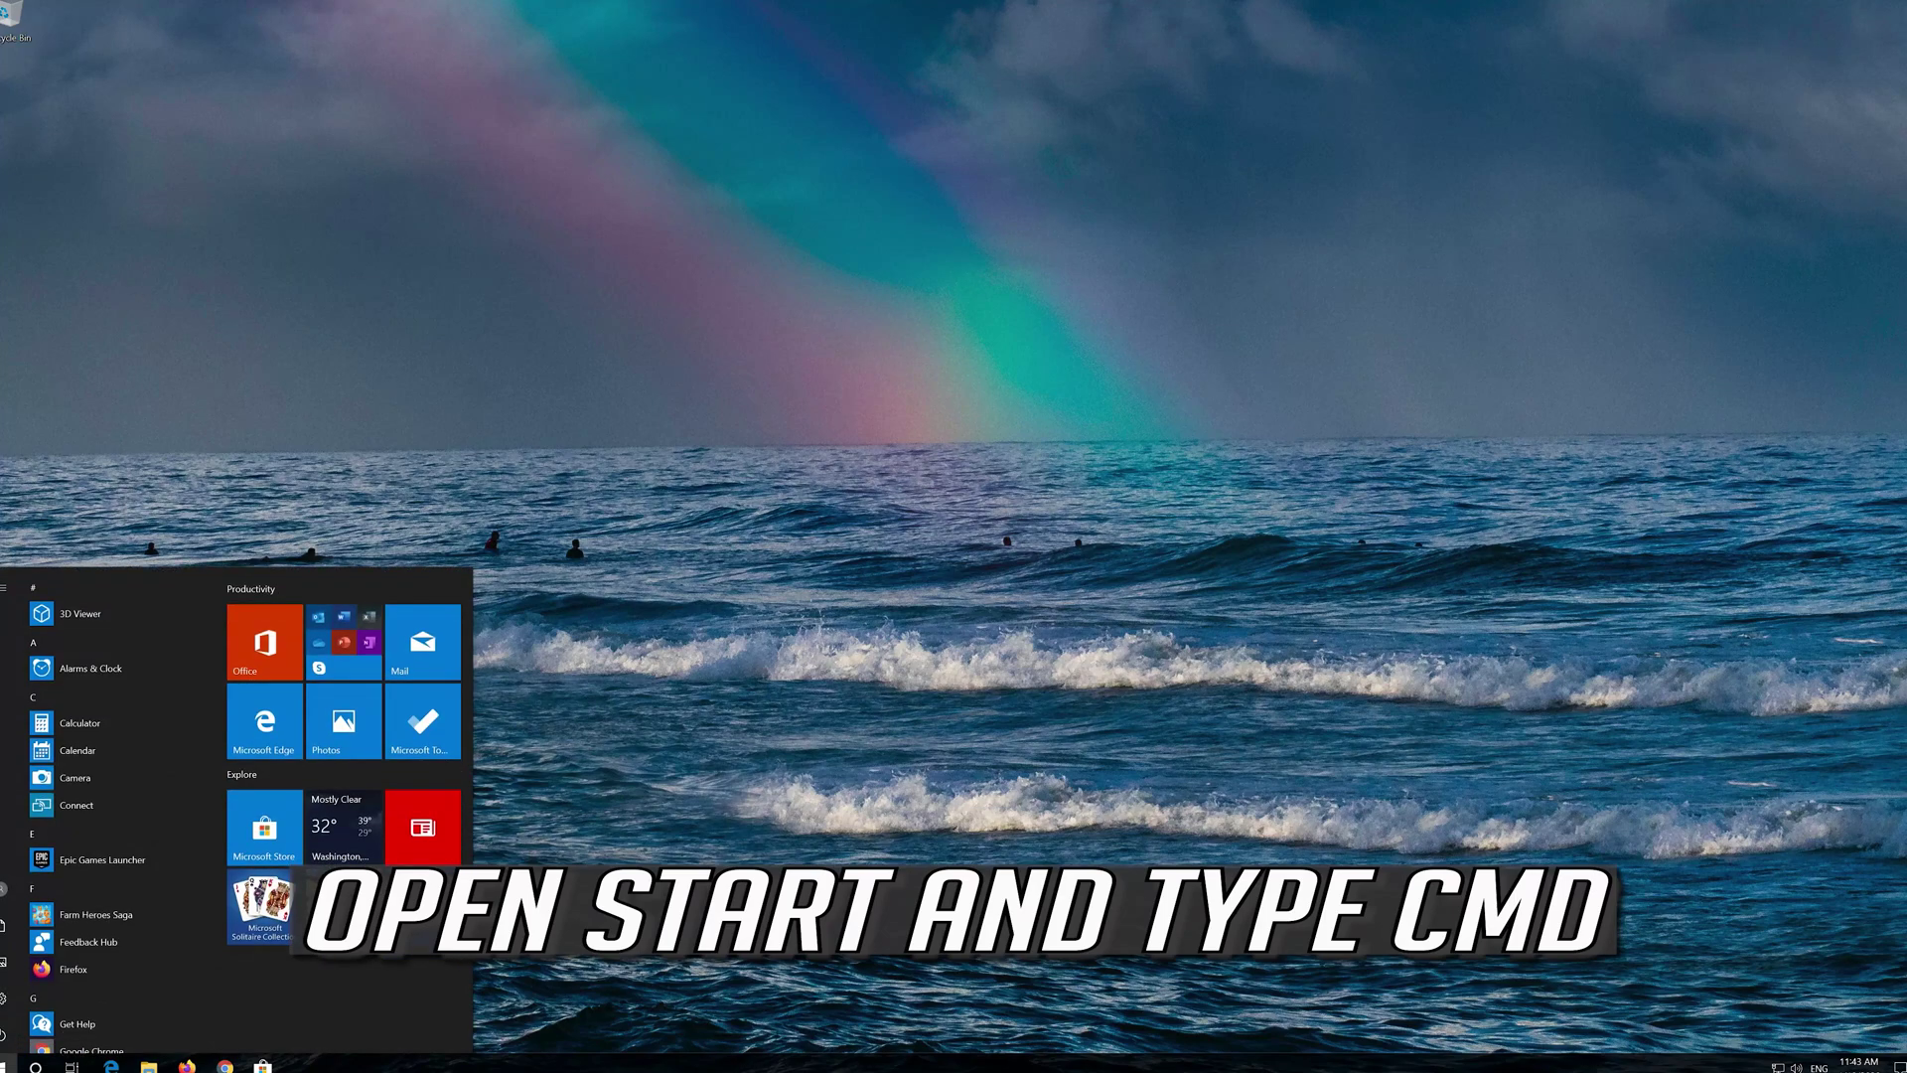
pyautogui.write('cmd')
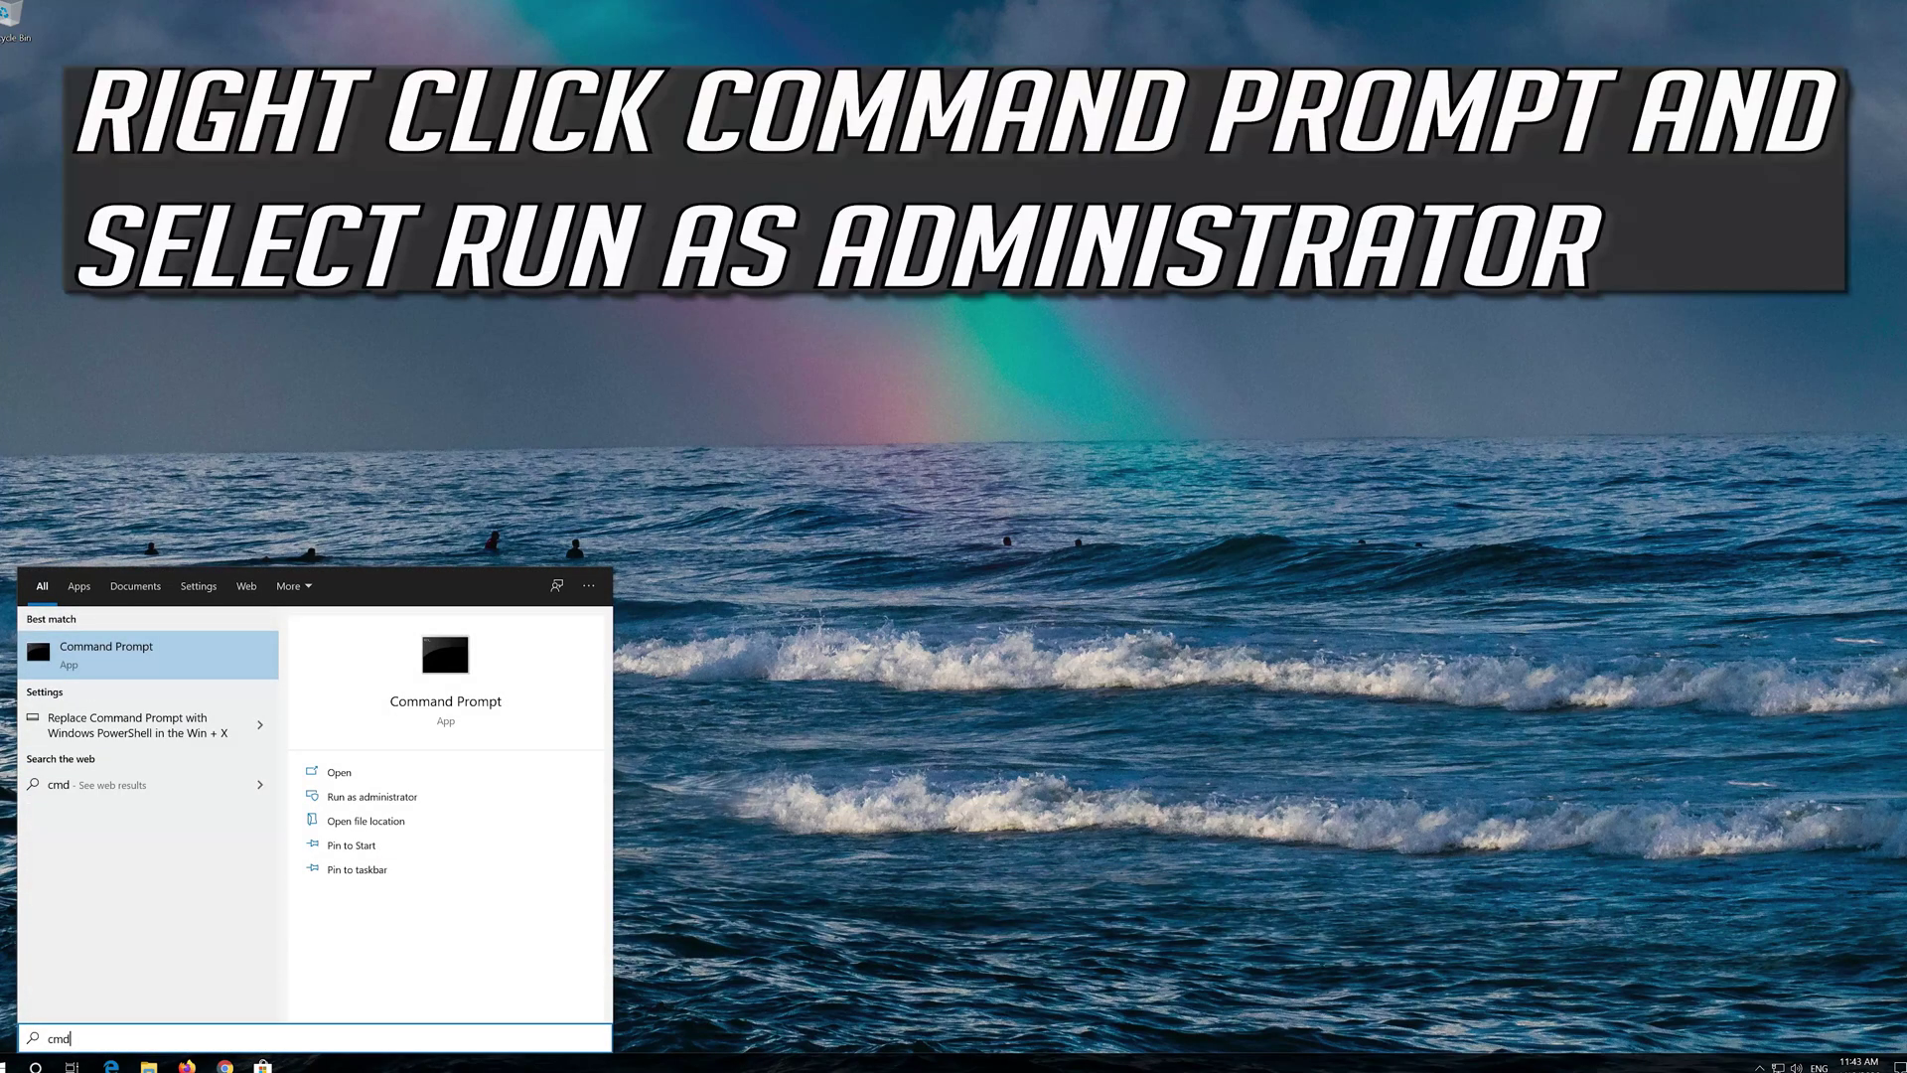
# Step: Run Command Prompt as administrator and accept the UAC prompt
pyautogui.rightClick(142, 667)
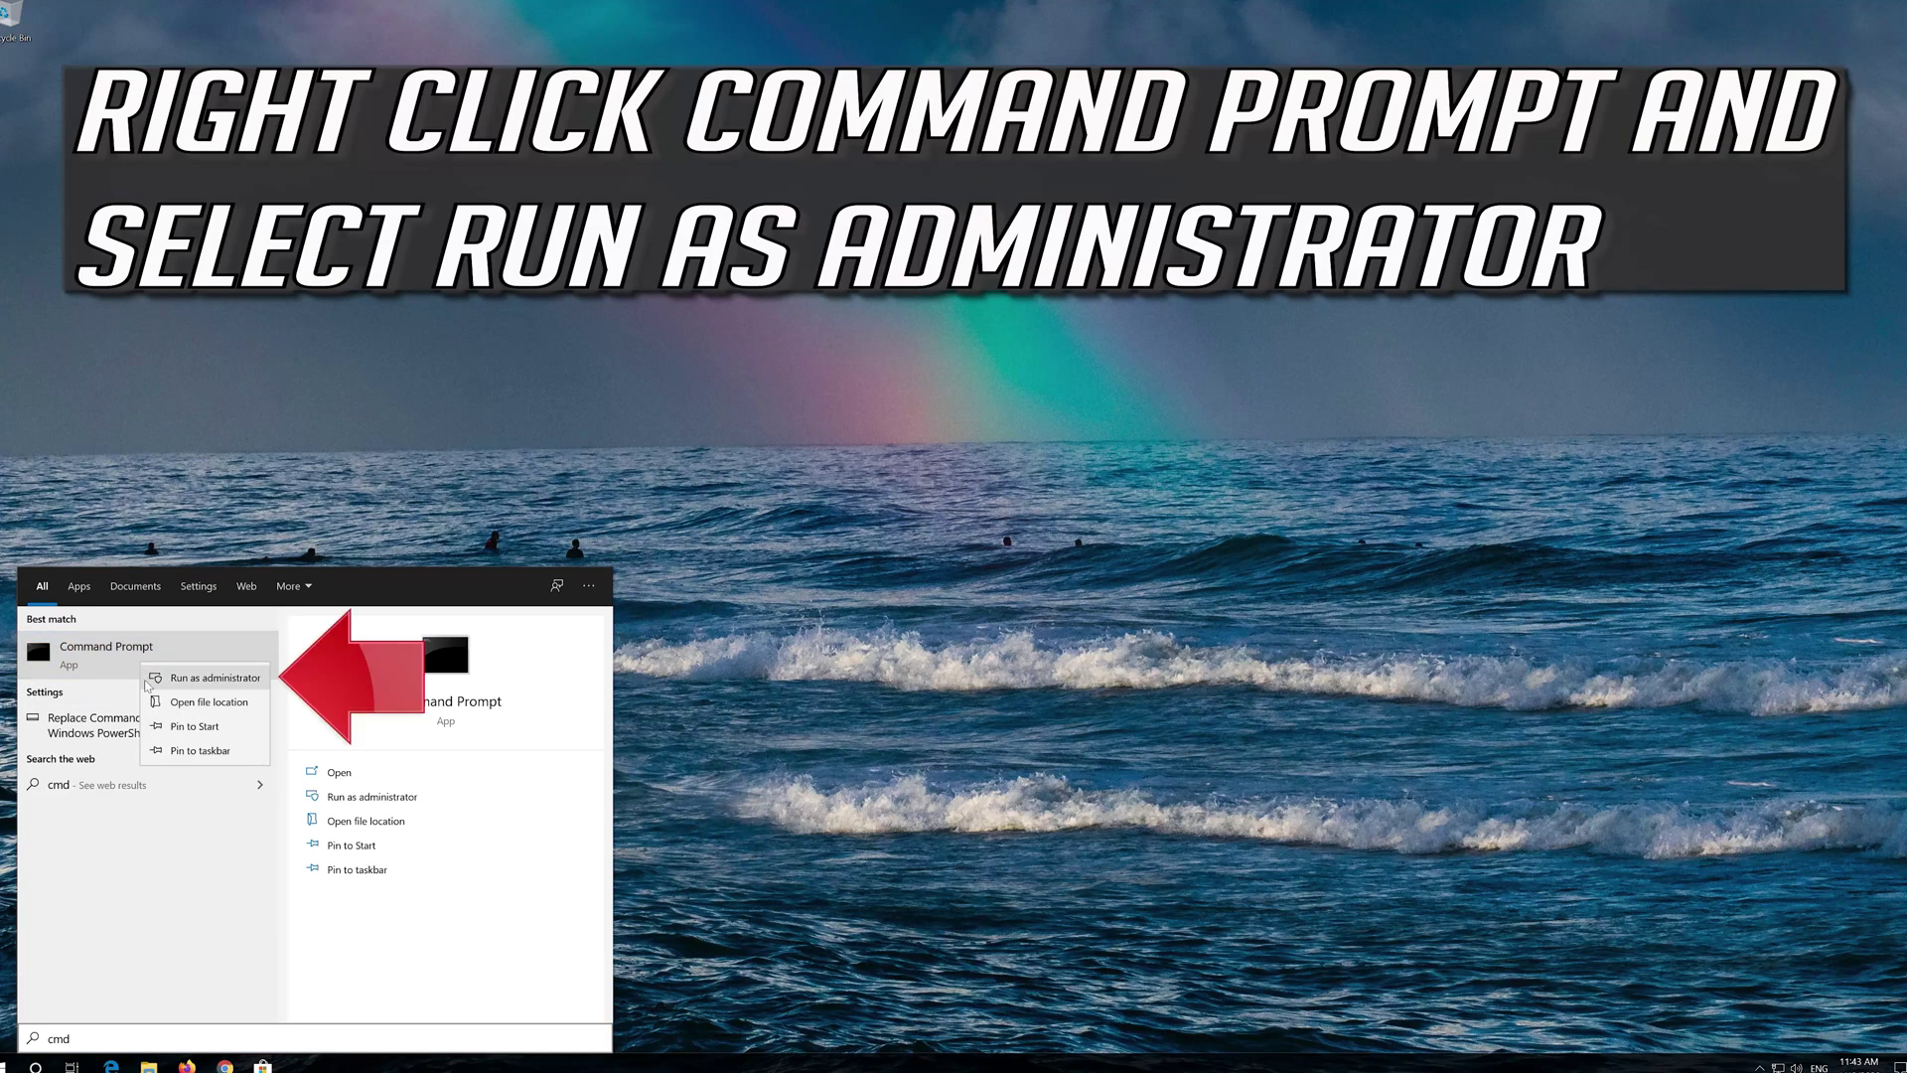
pyautogui.click(227, 680)
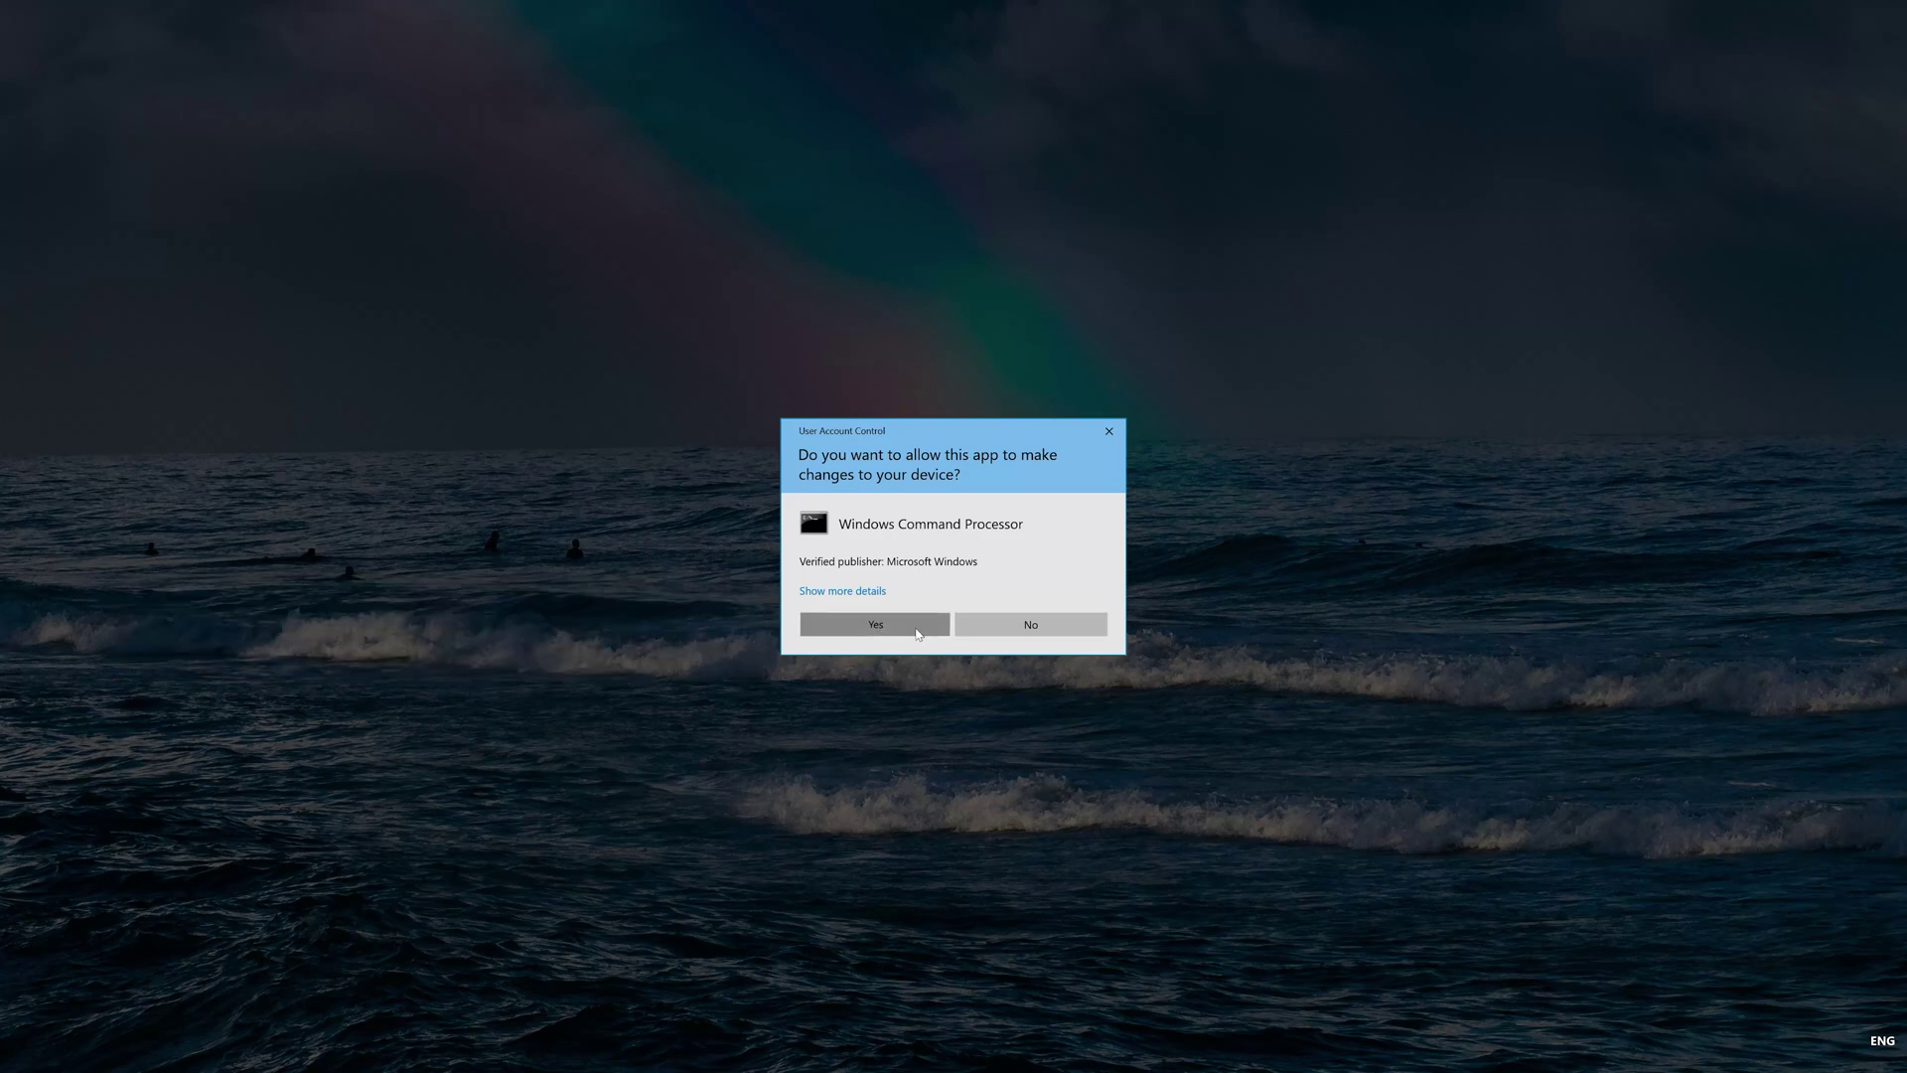
pyautogui.click(915, 627)
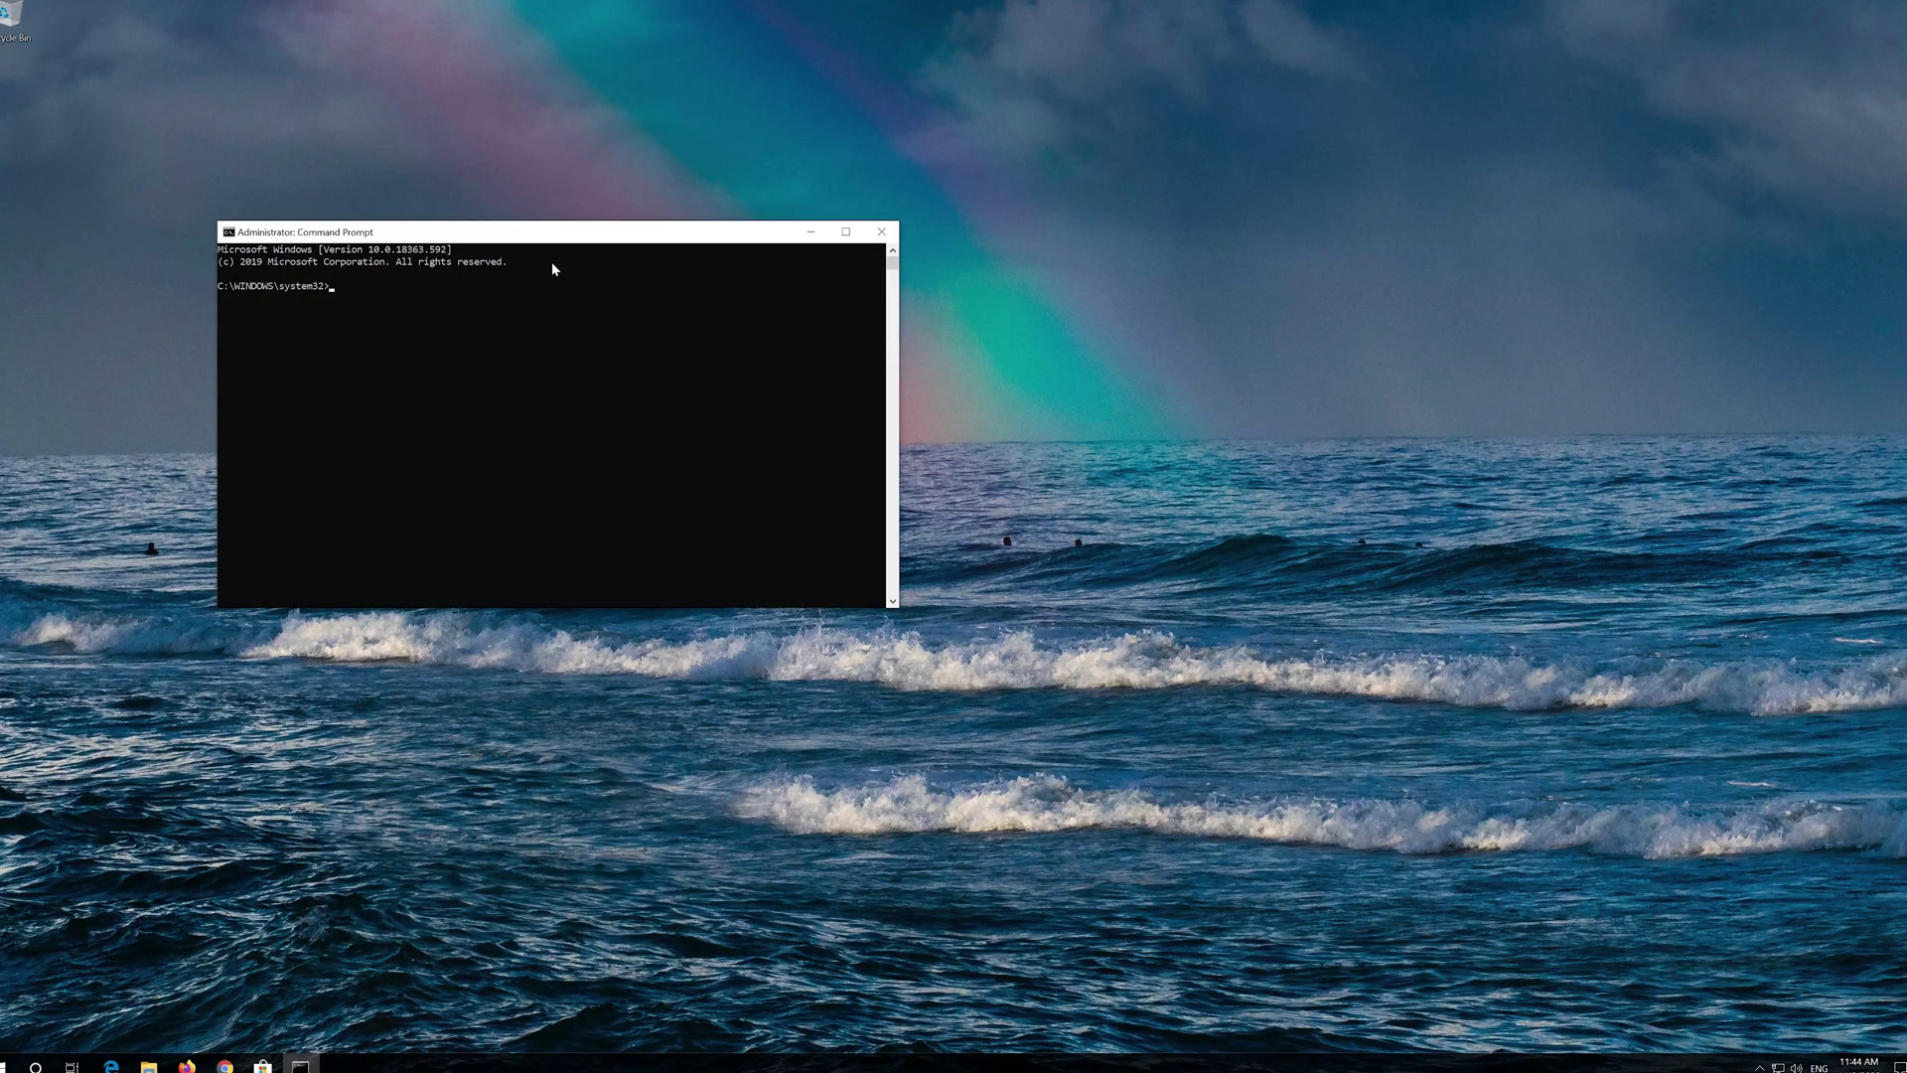
# Step: Run powercfg -h off in the centred Command Prompt to disable hibernation
pyautogui.moveTo(552, 235); pyautogui.dragTo(888, 341)
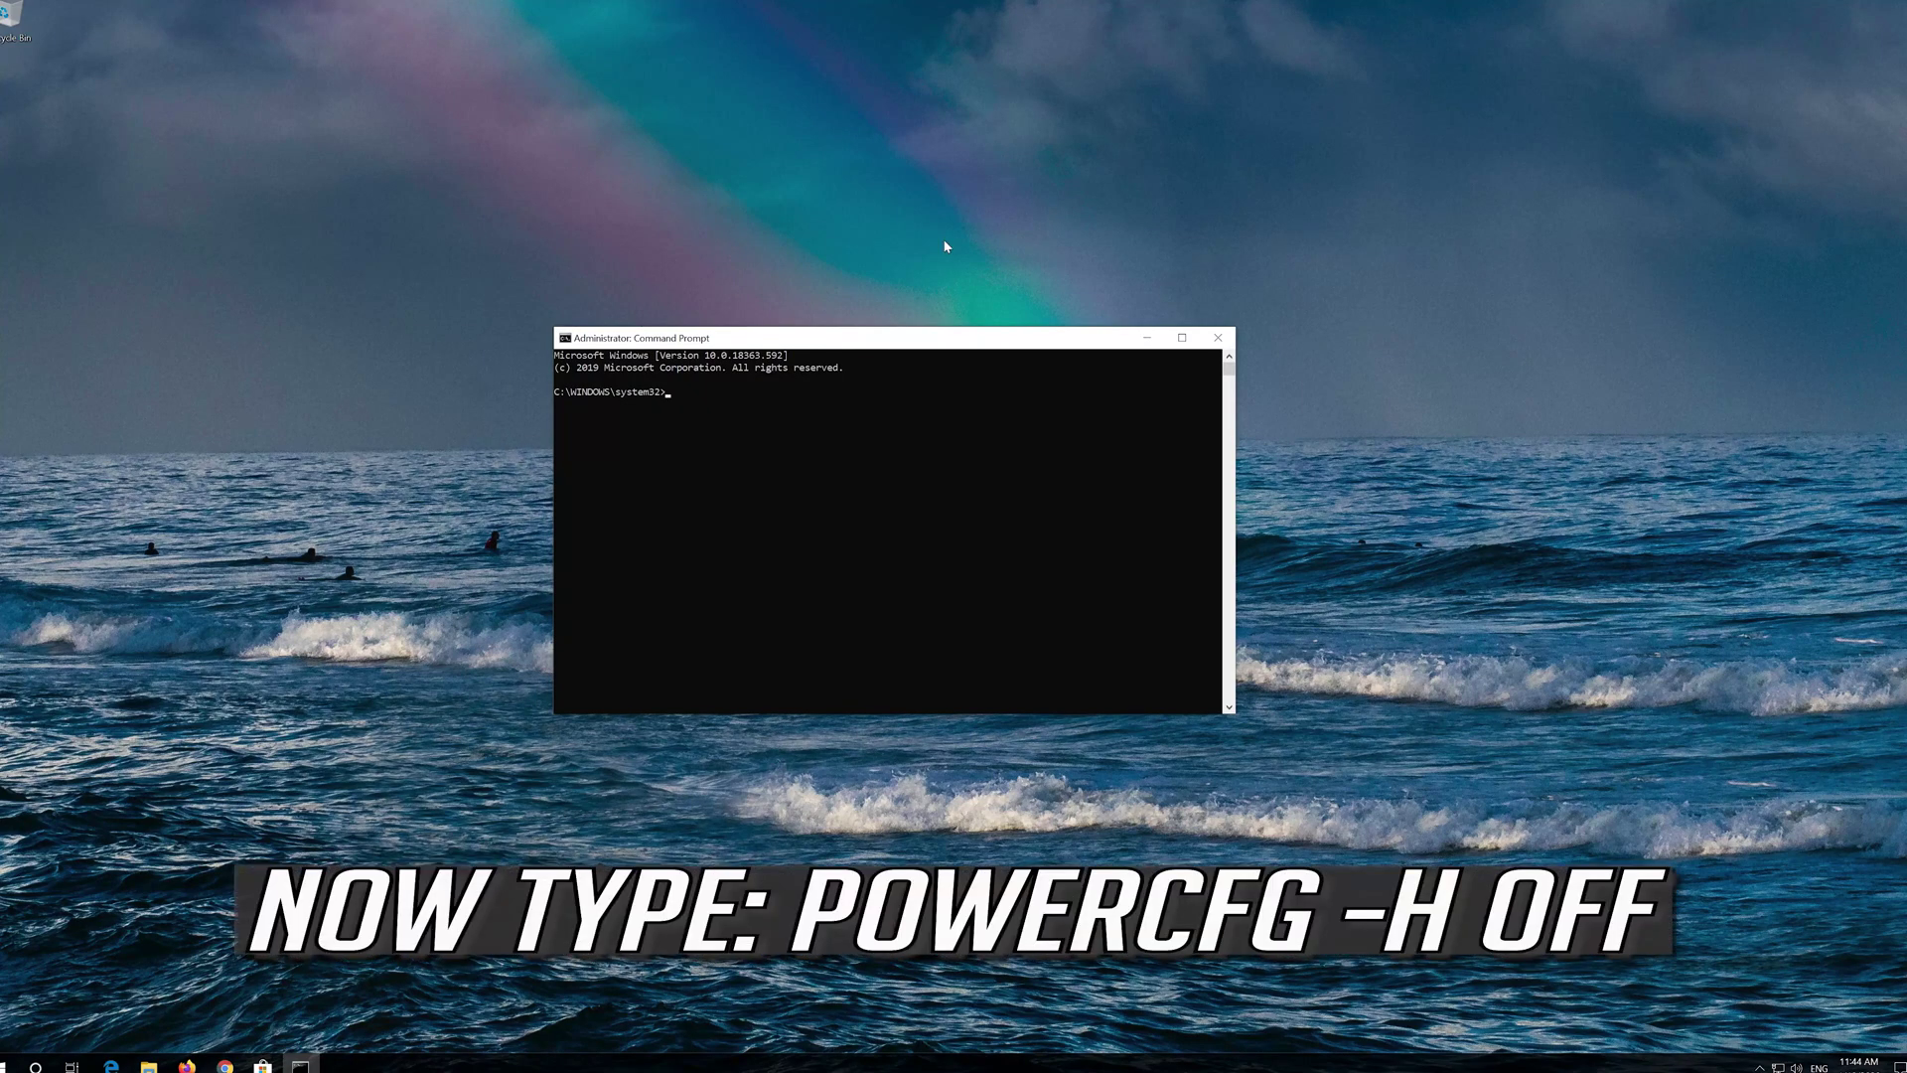
pyautogui.write('powercfg -h o')
pyautogui.write('ff')
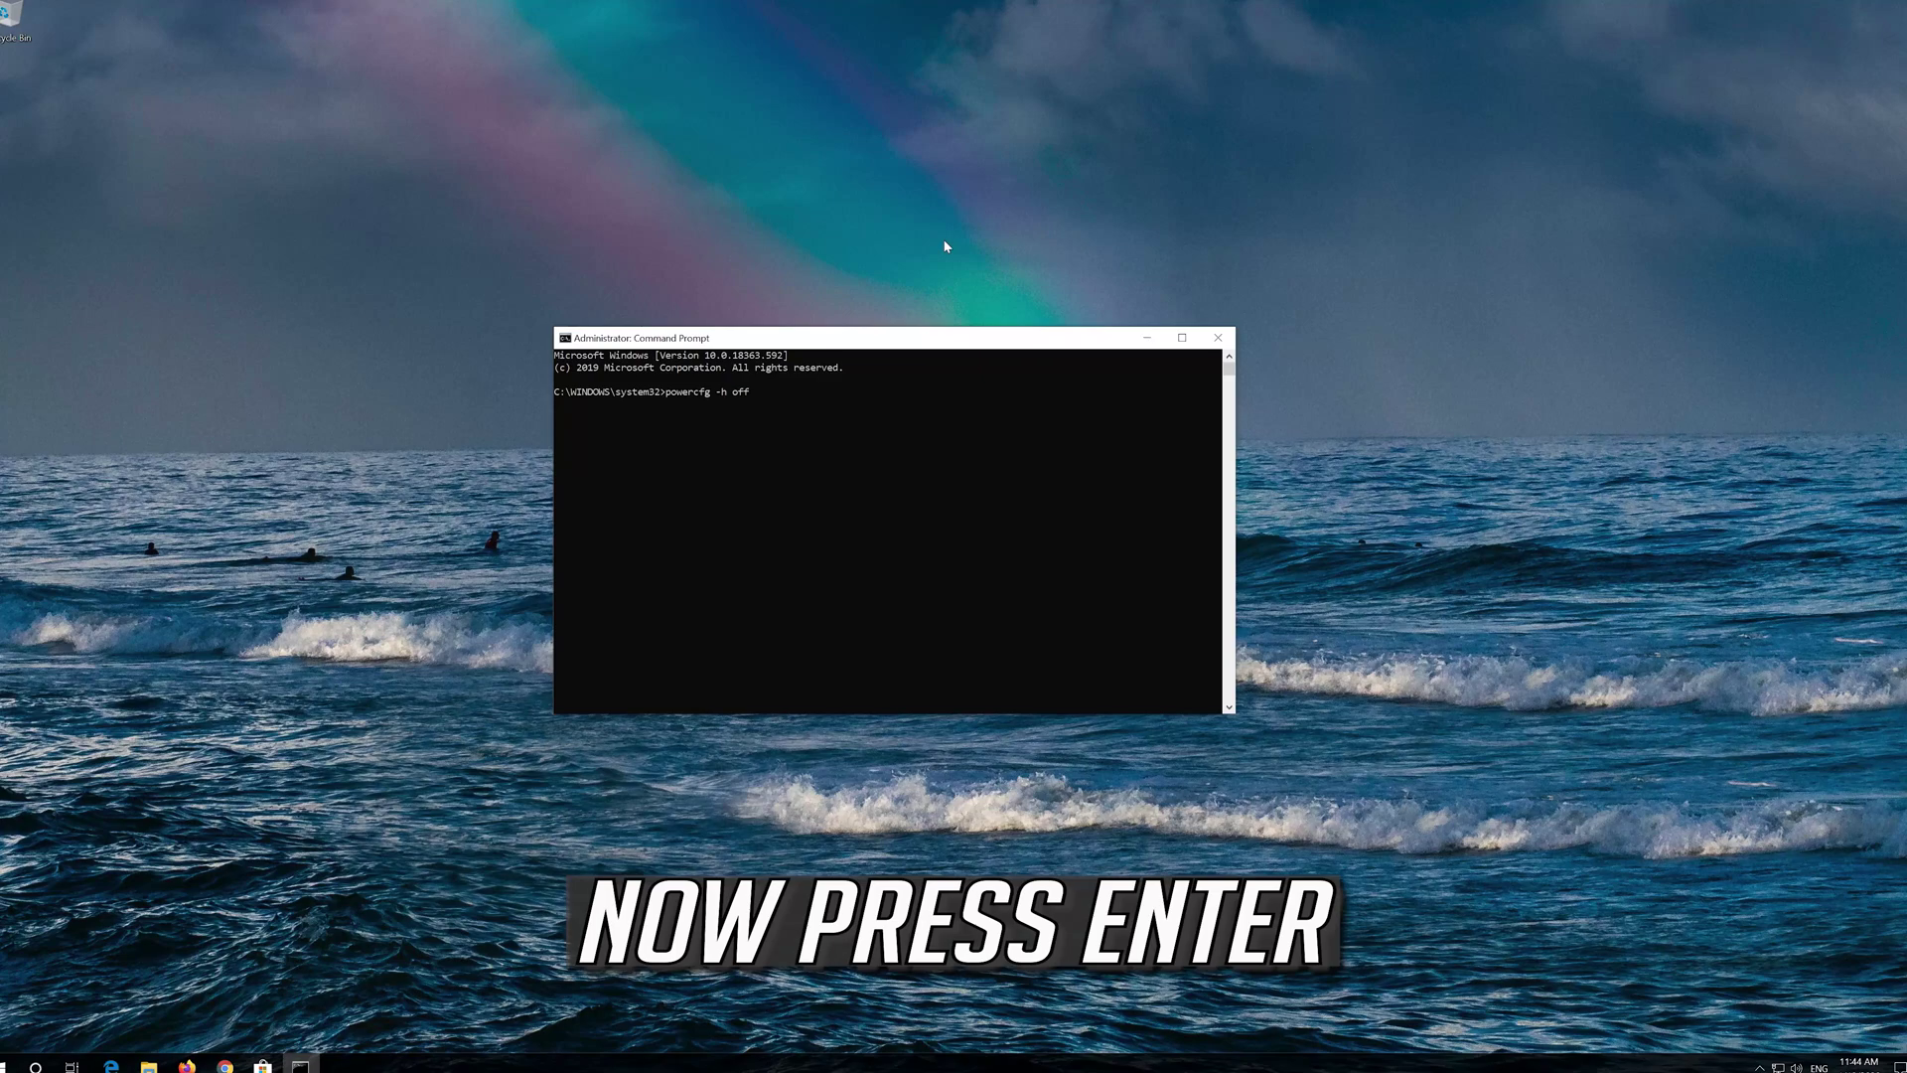
pyautogui.press('Return')
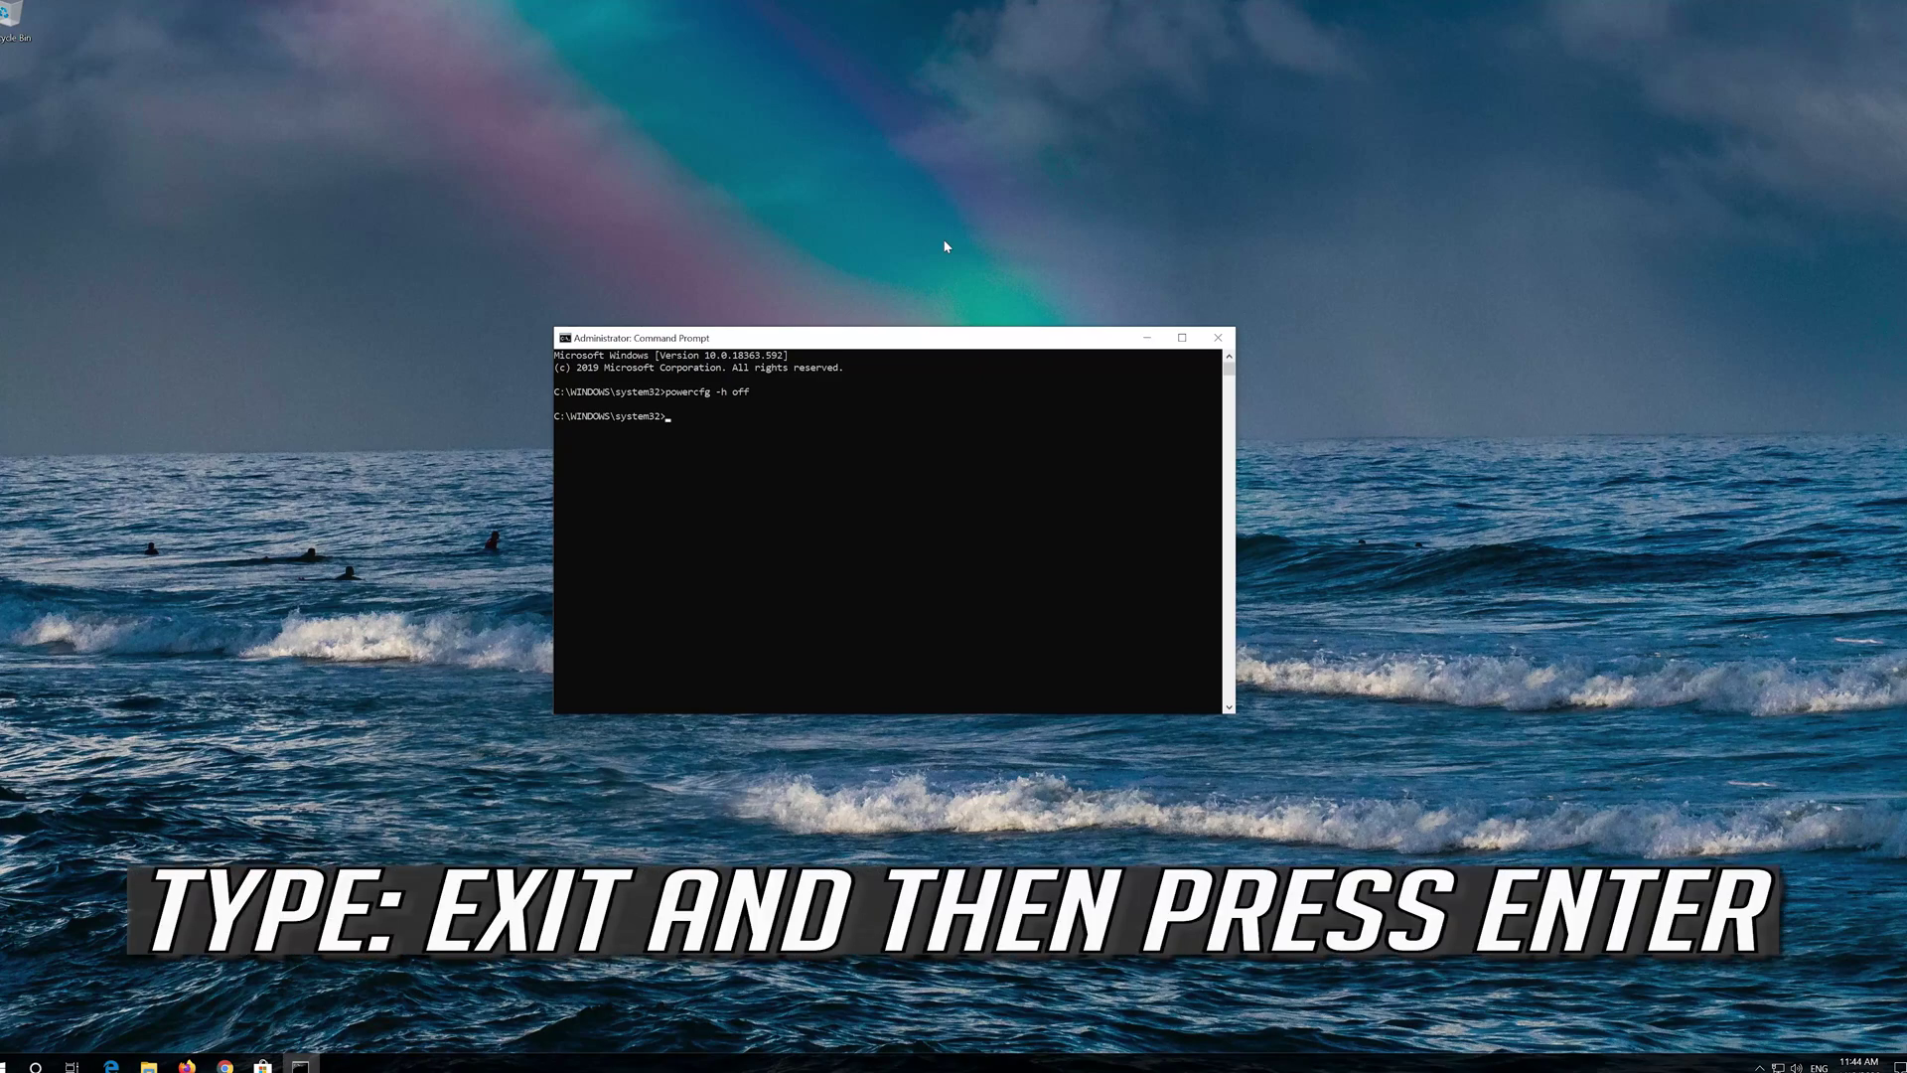
# Step: Exit the Command Prompt with the exit command
pyautogui.write('exit')
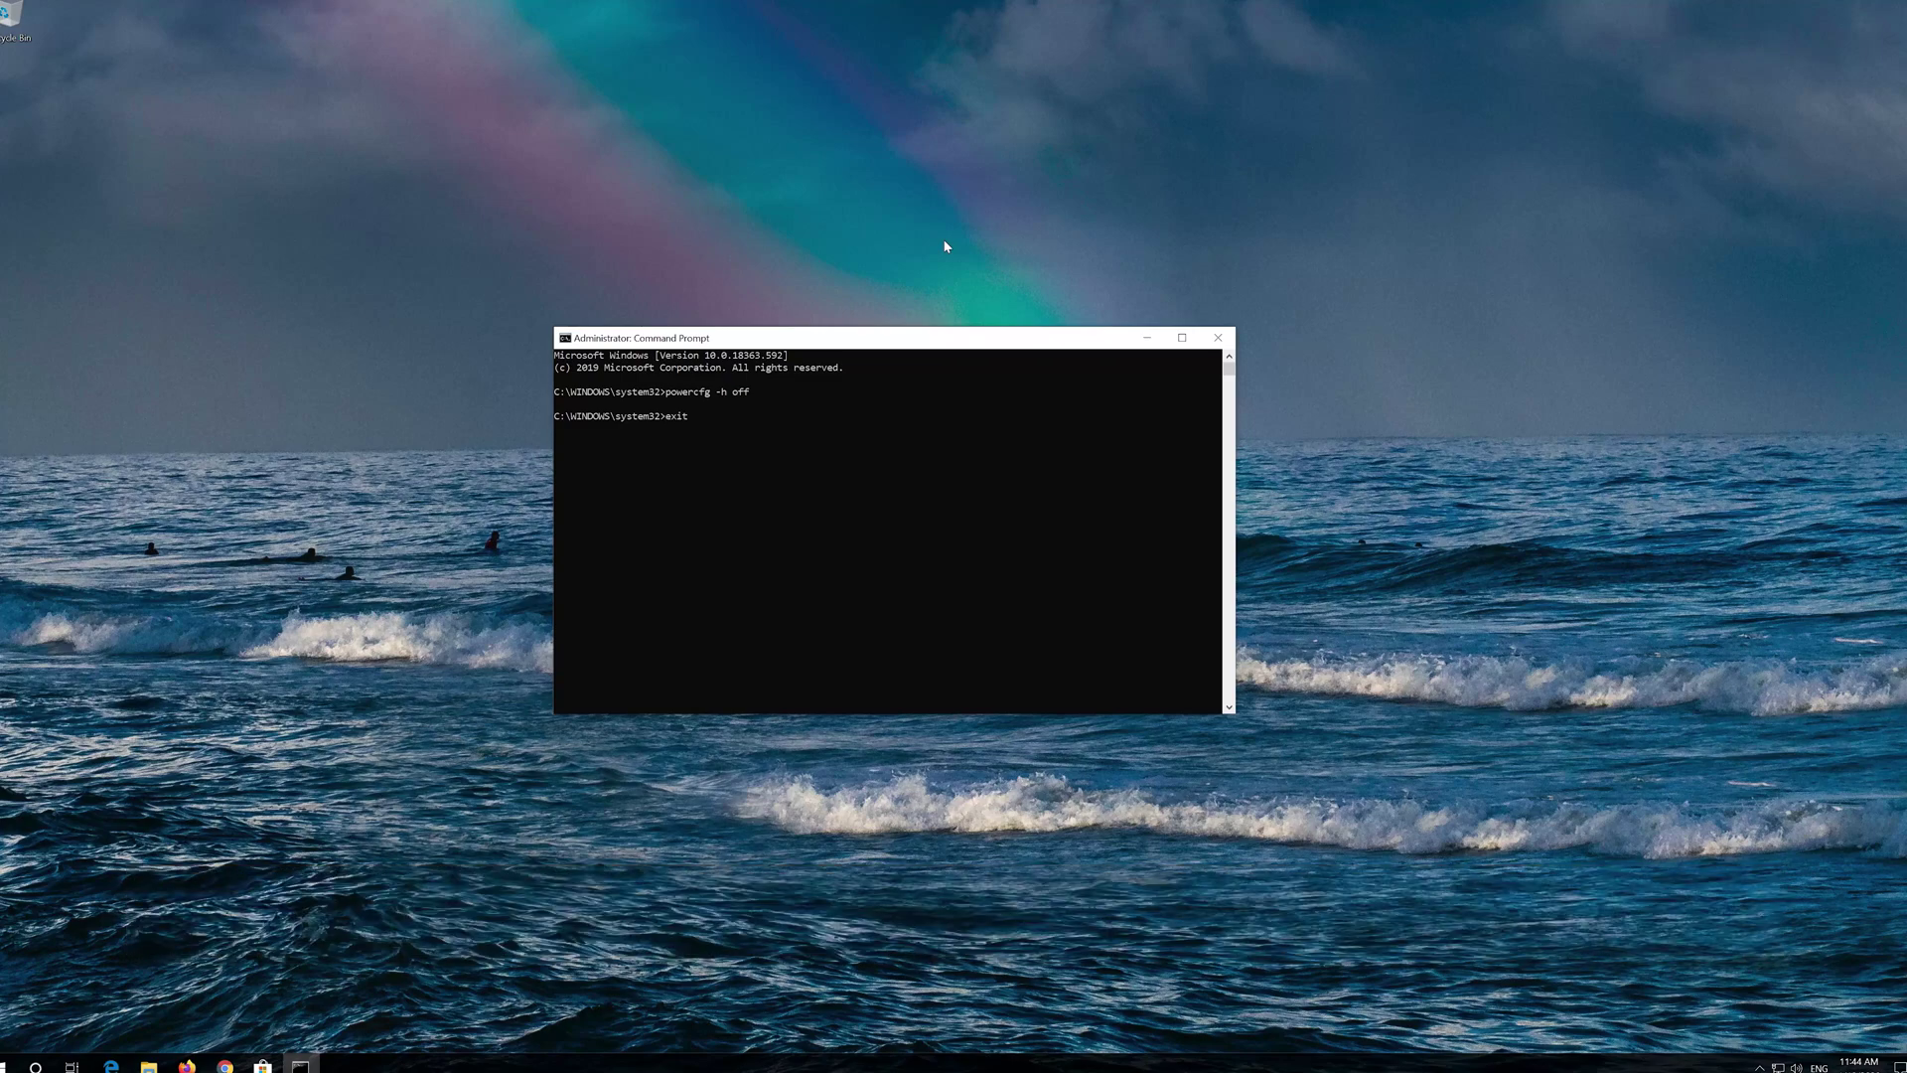
pyautogui.press('Return')
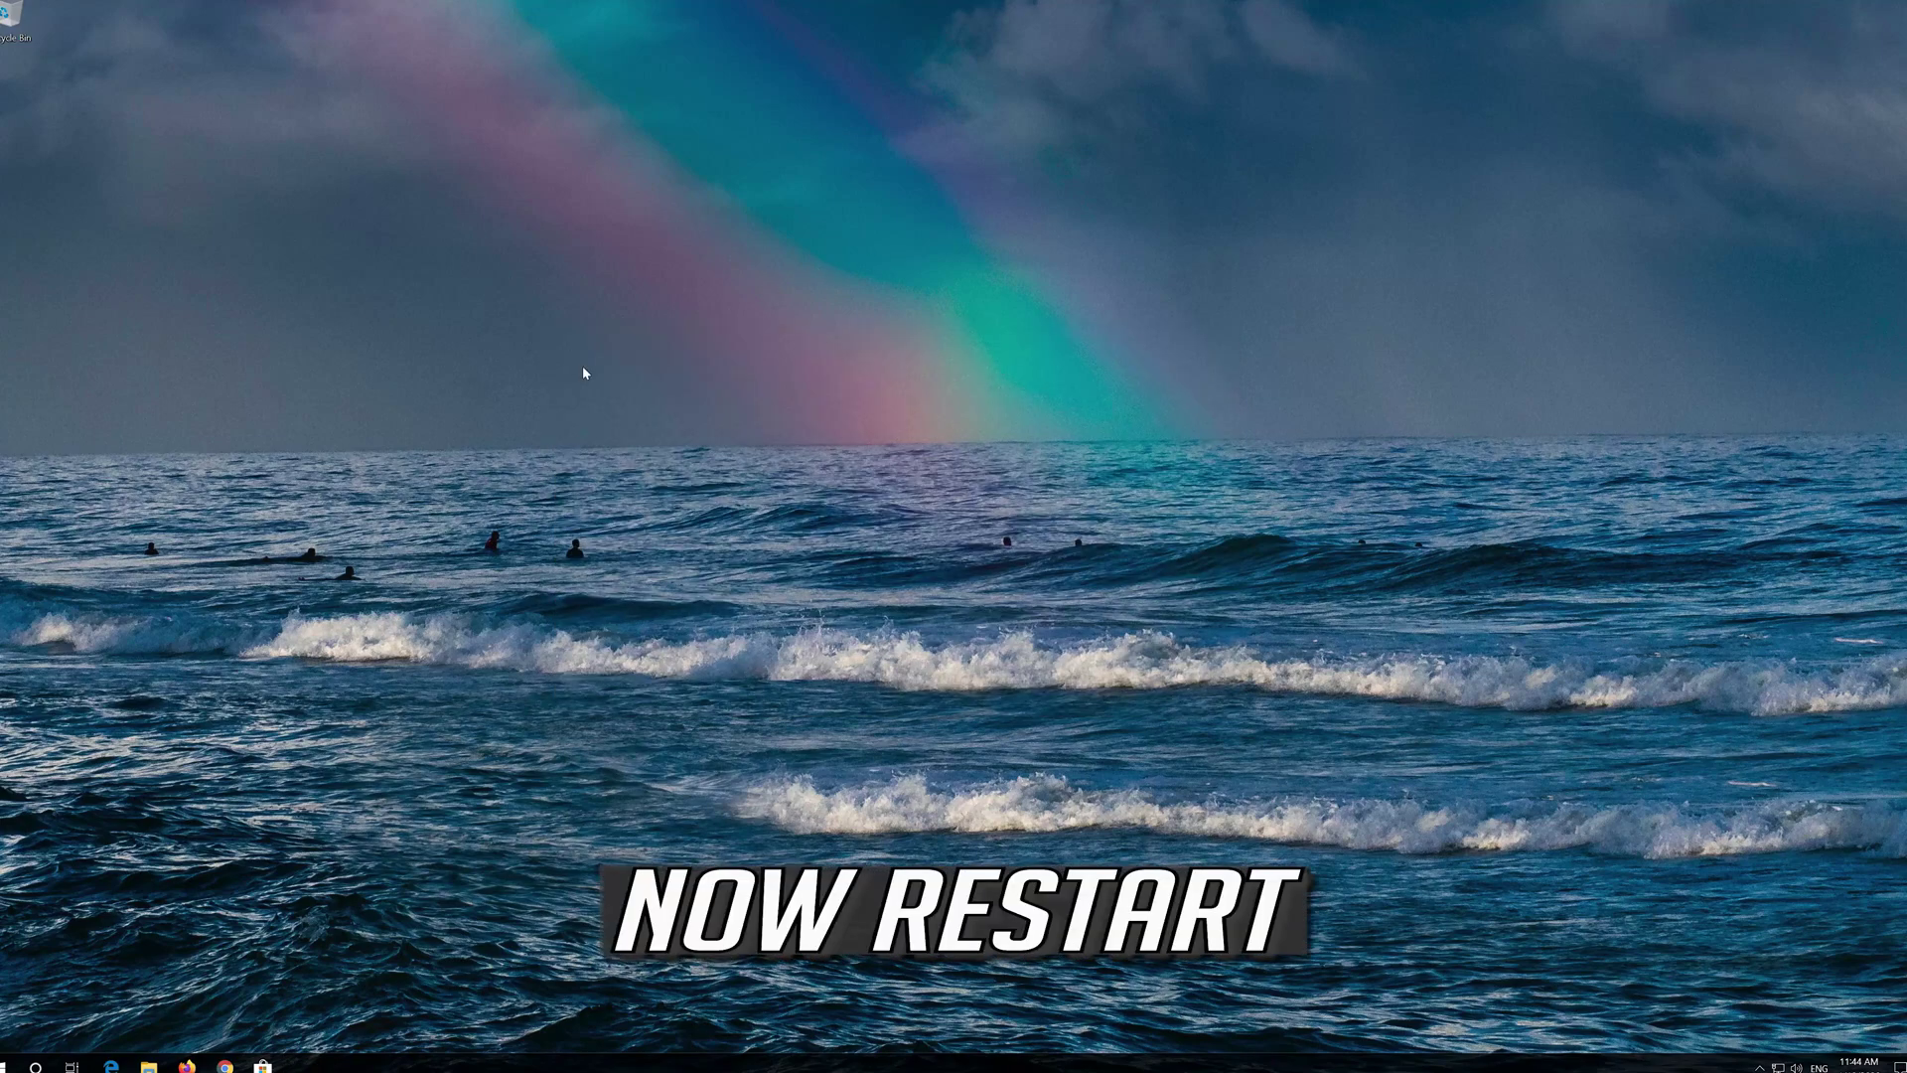
pyautogui.click(10, 1063)
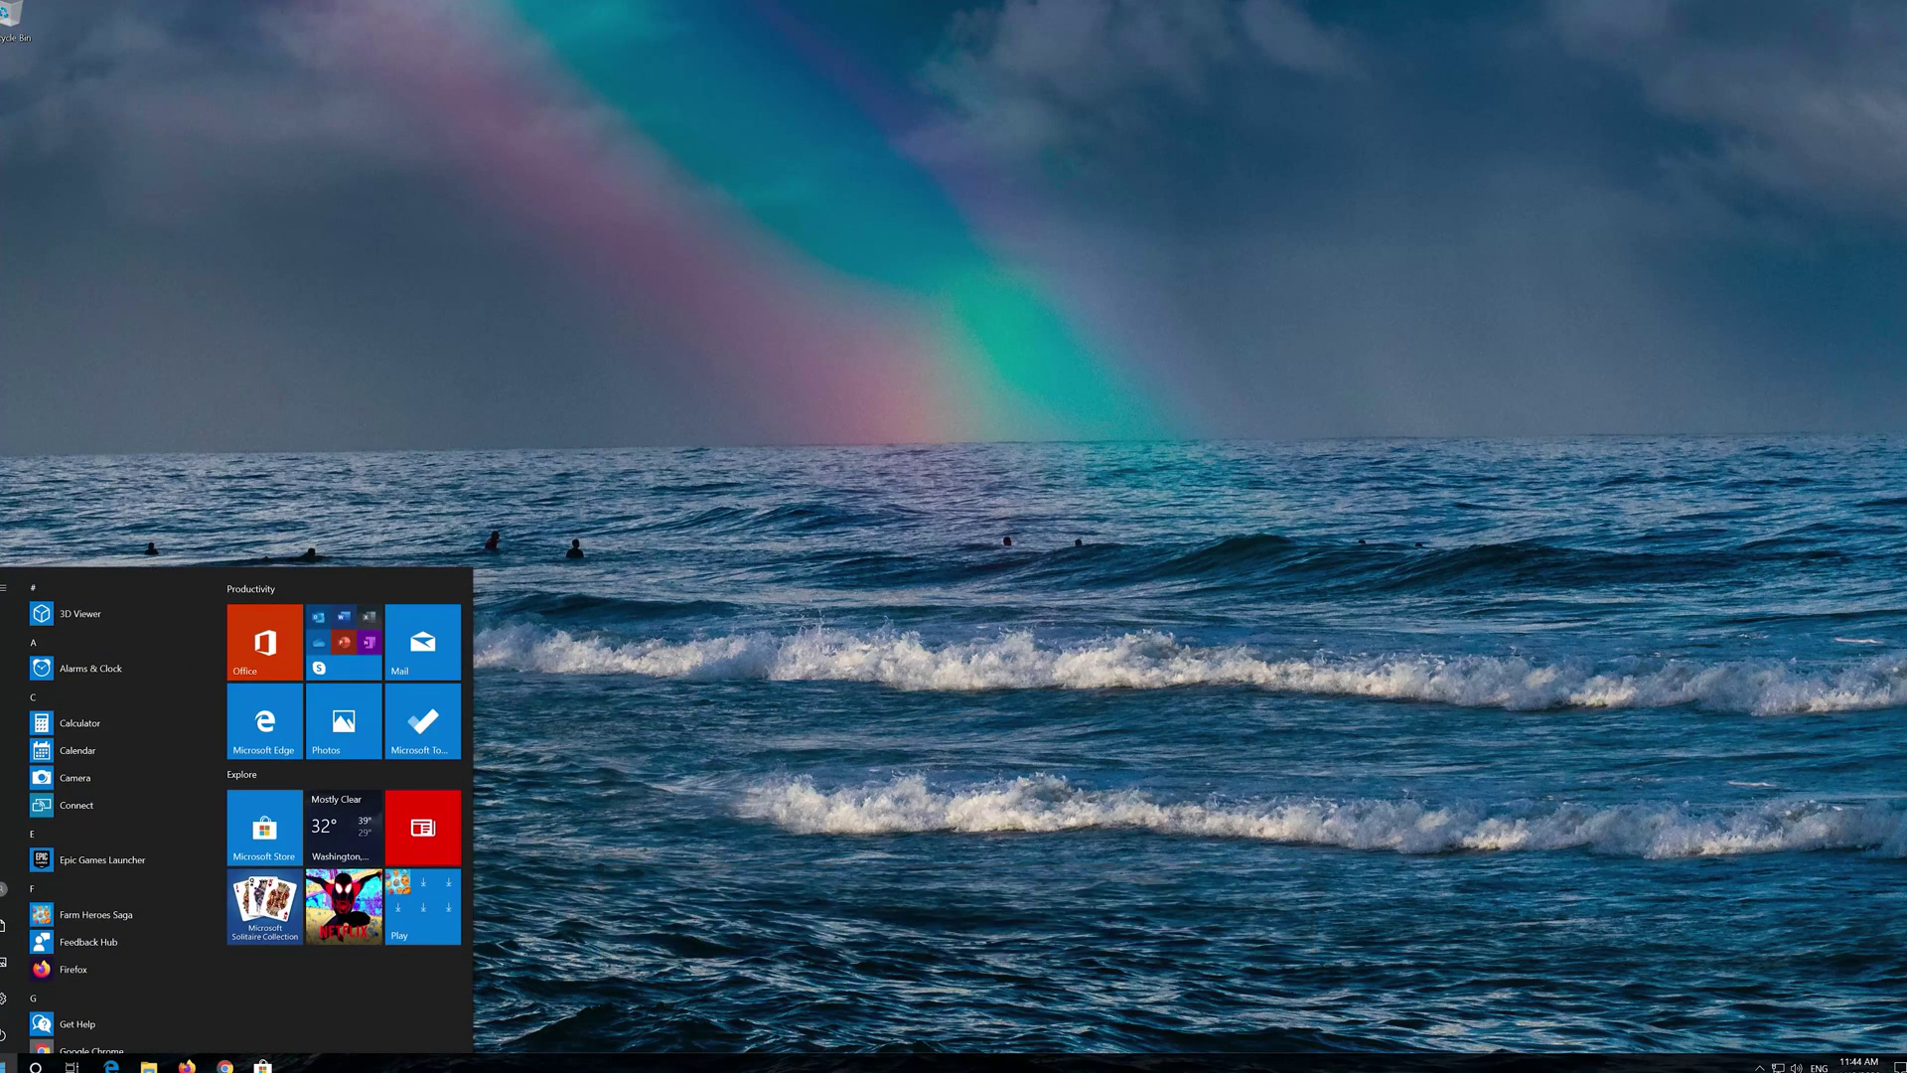
# Step: Search Start for cmd again and launch Command Prompt as administrator, approving elevation
pyautogui.click(8, 1034)
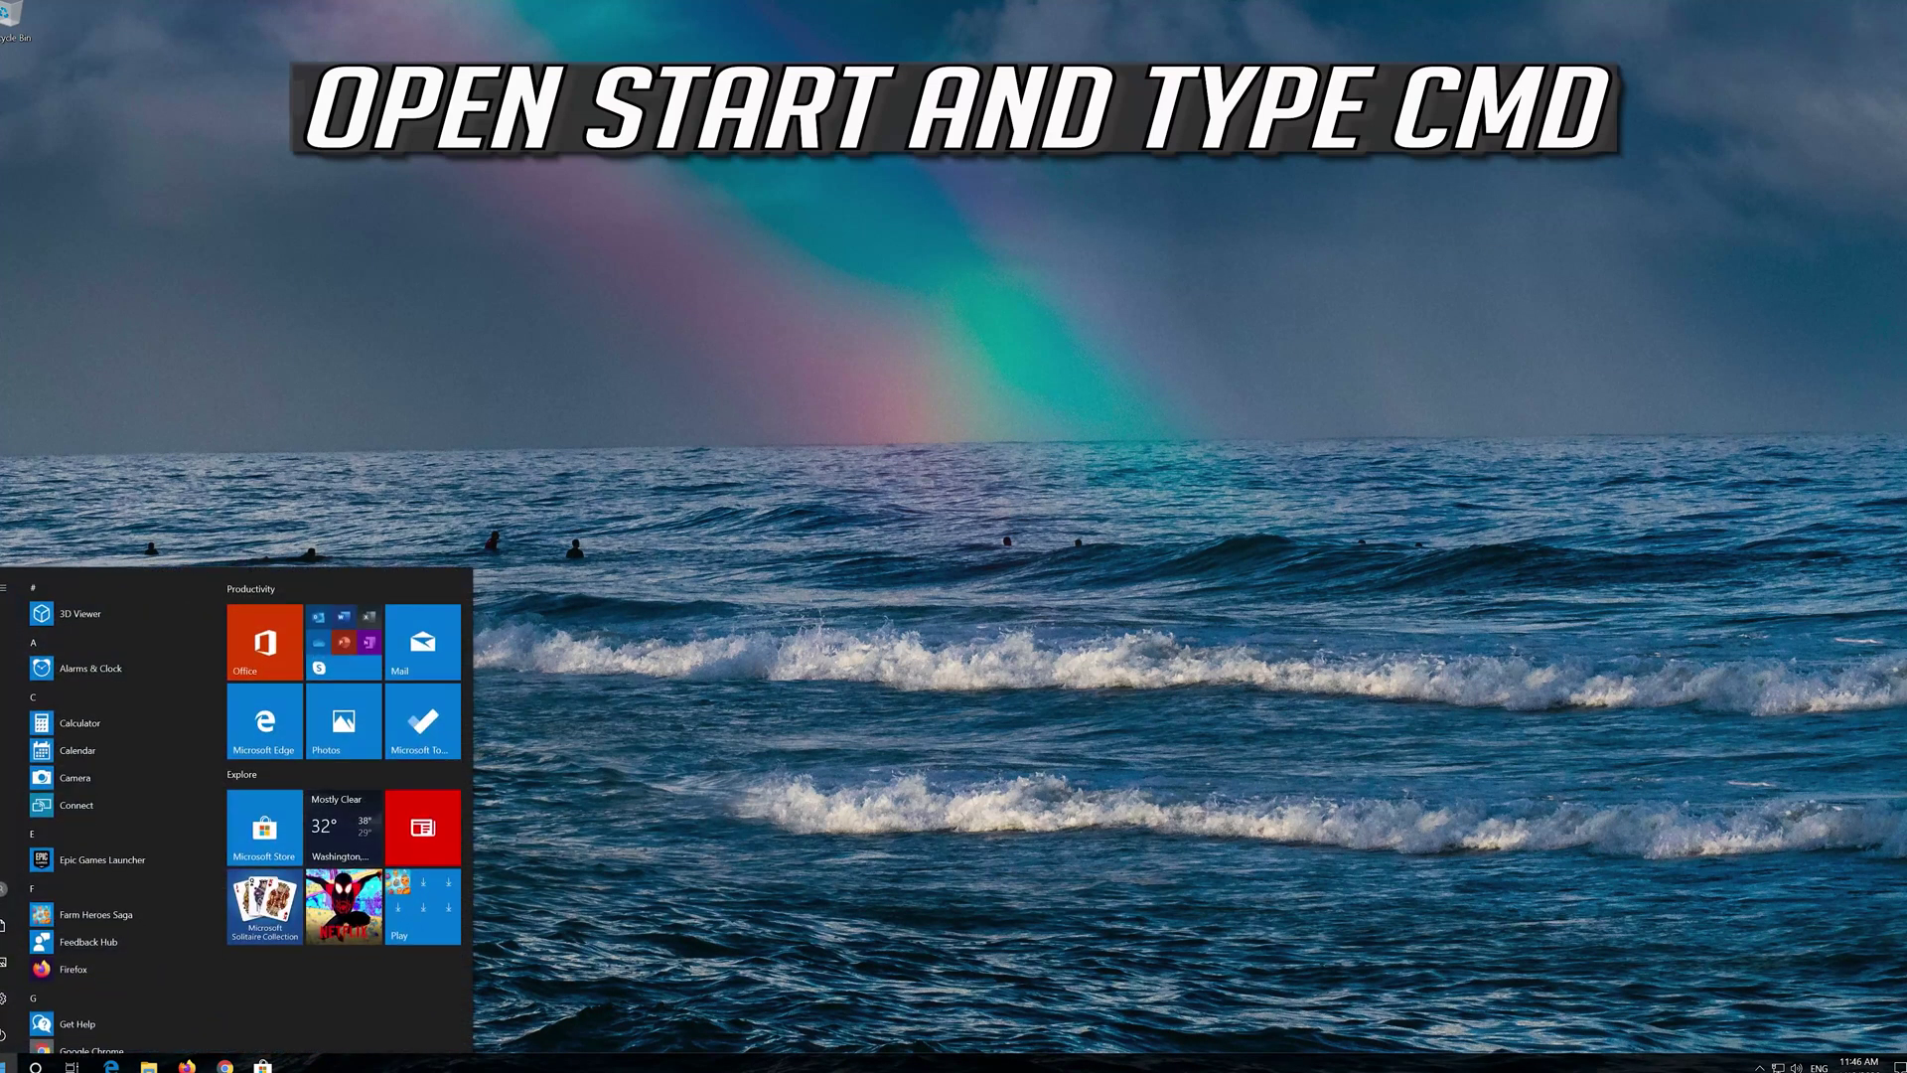
pyautogui.write('cmd')
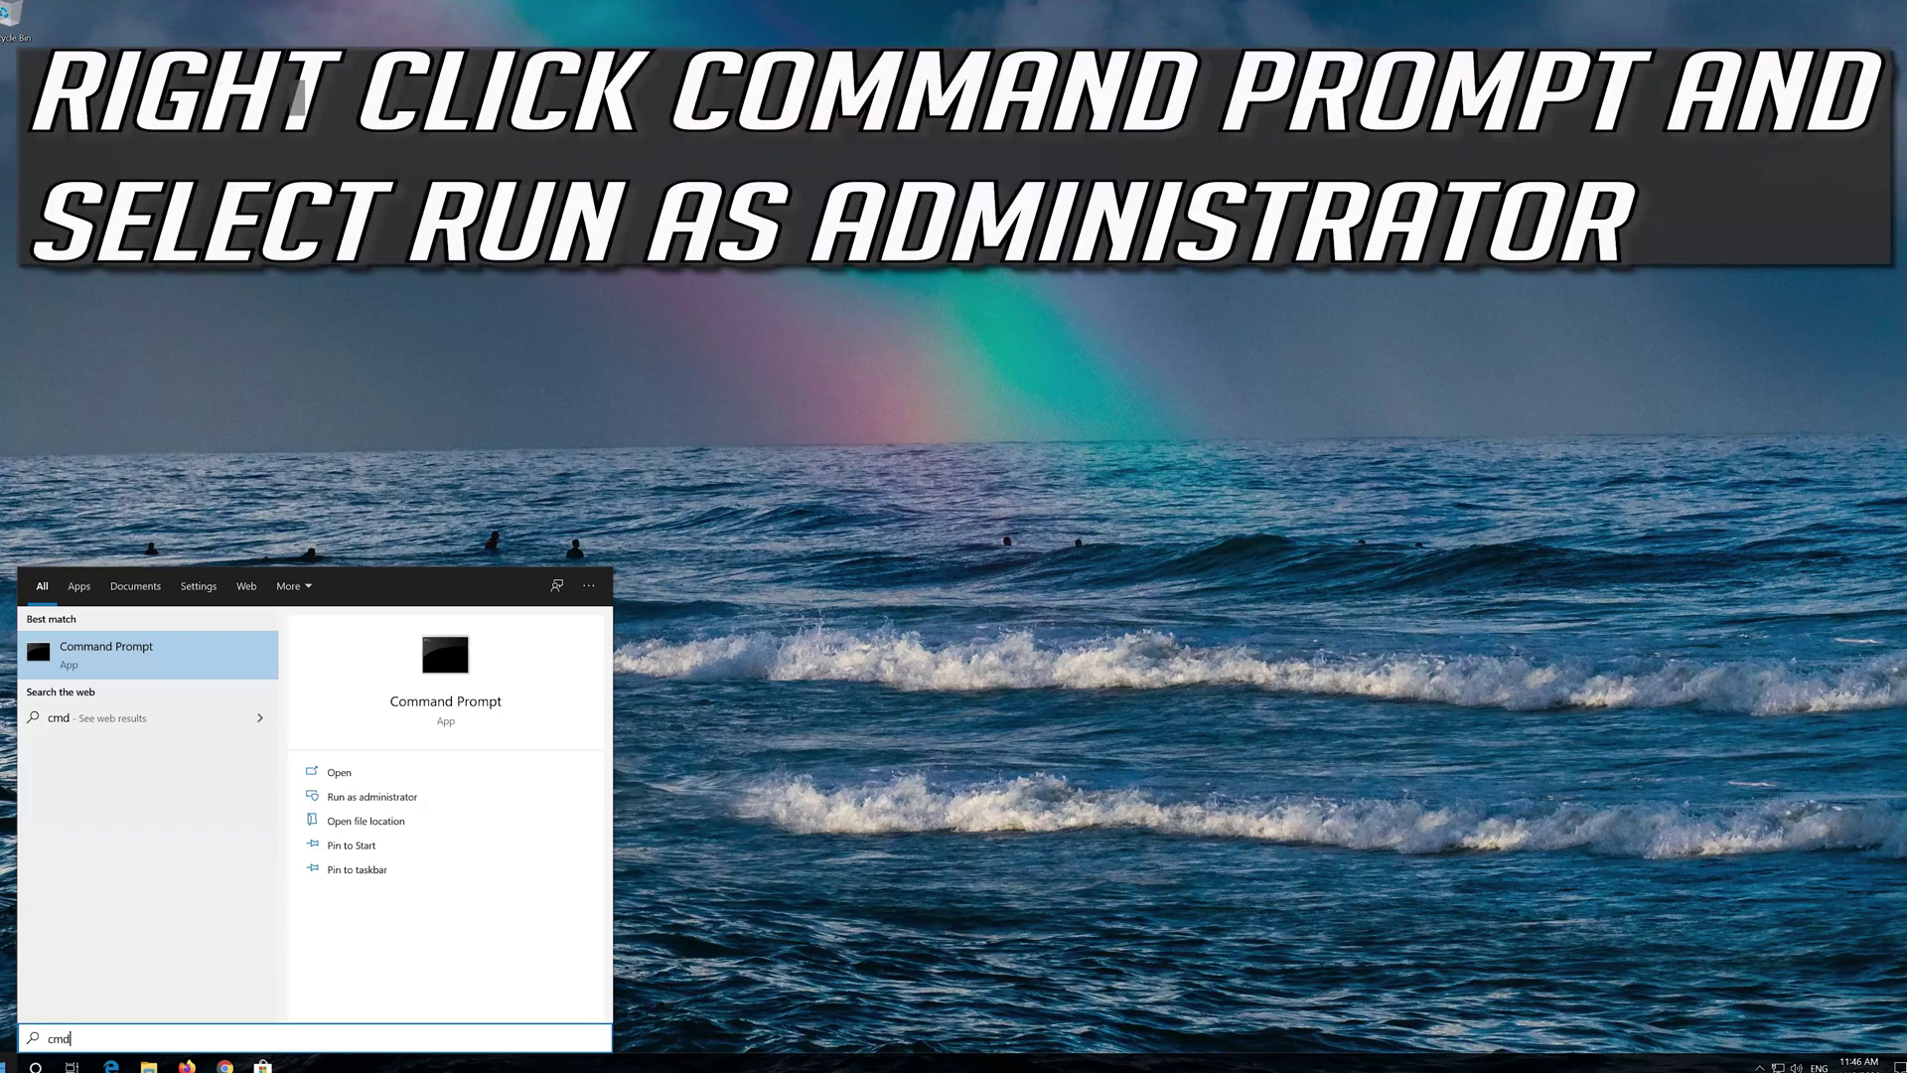
pyautogui.rightClick(165, 647)
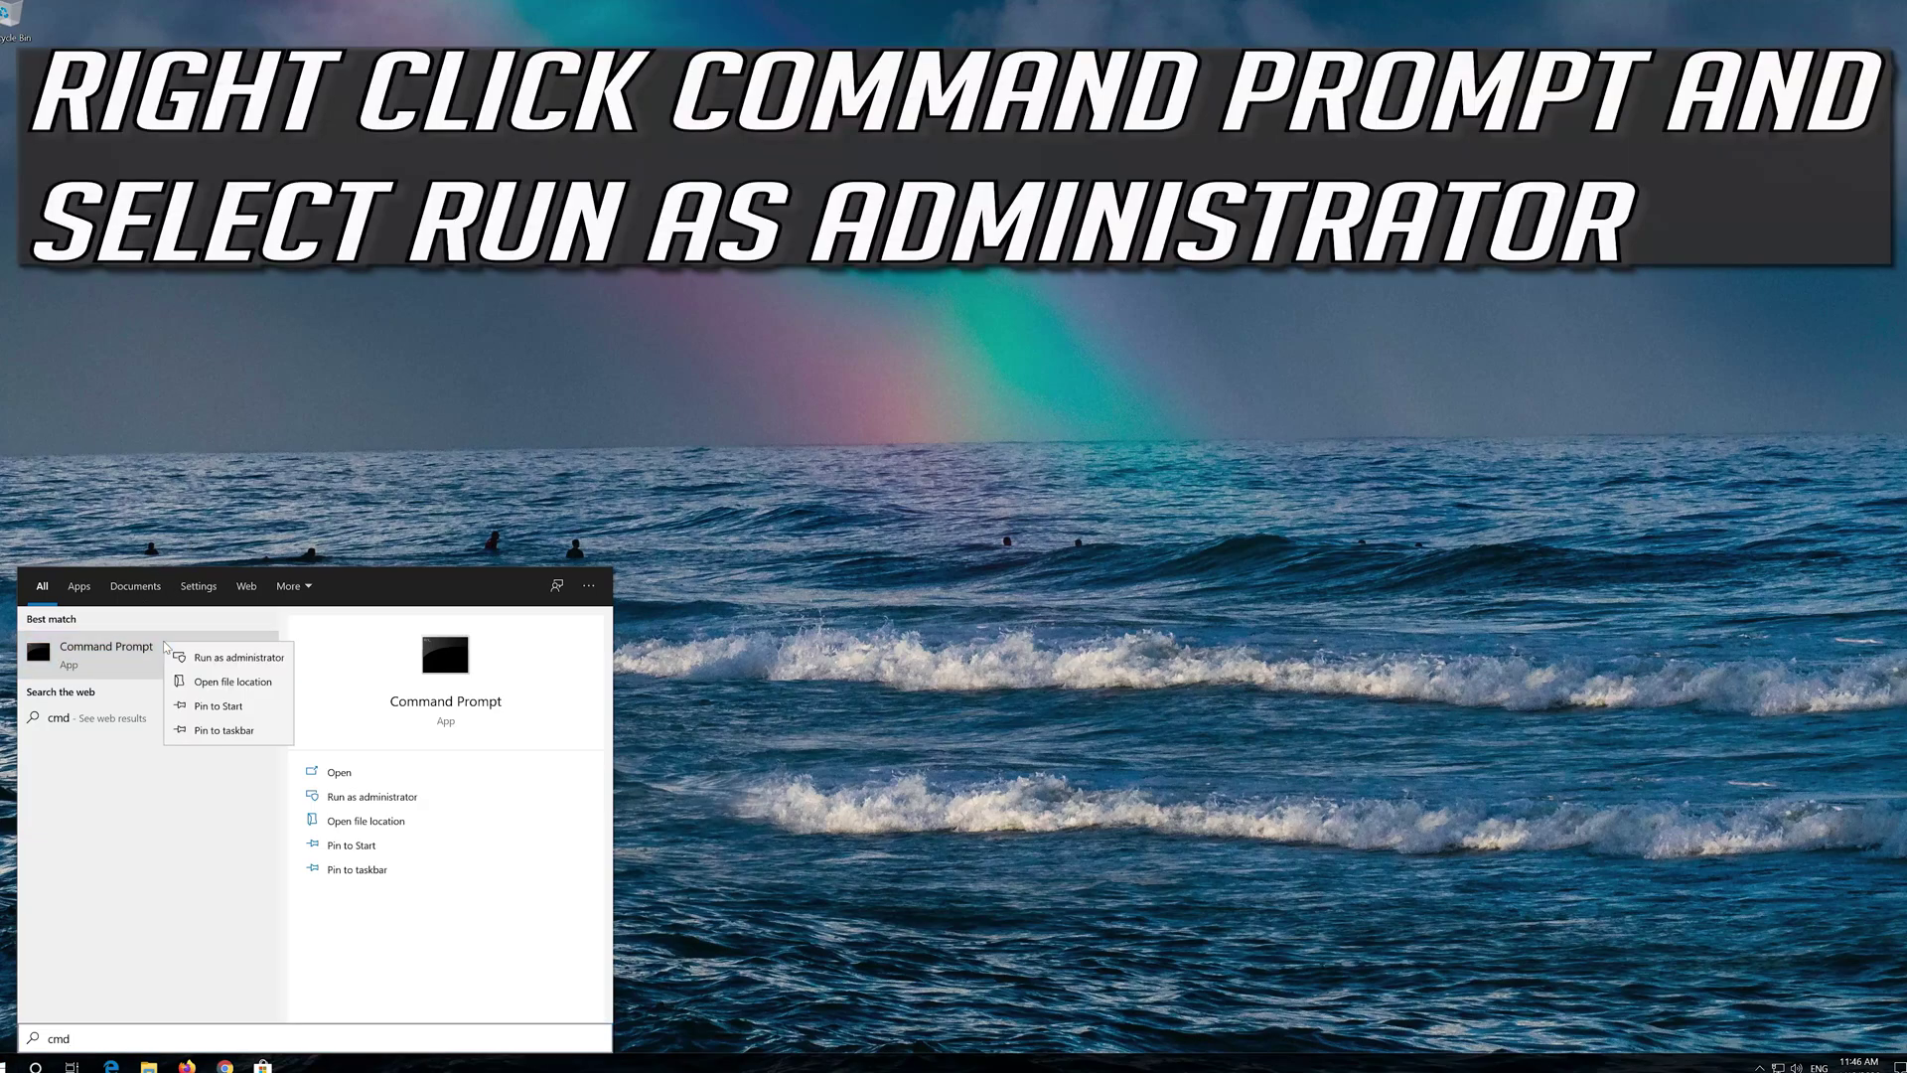
pyautogui.click(237, 657)
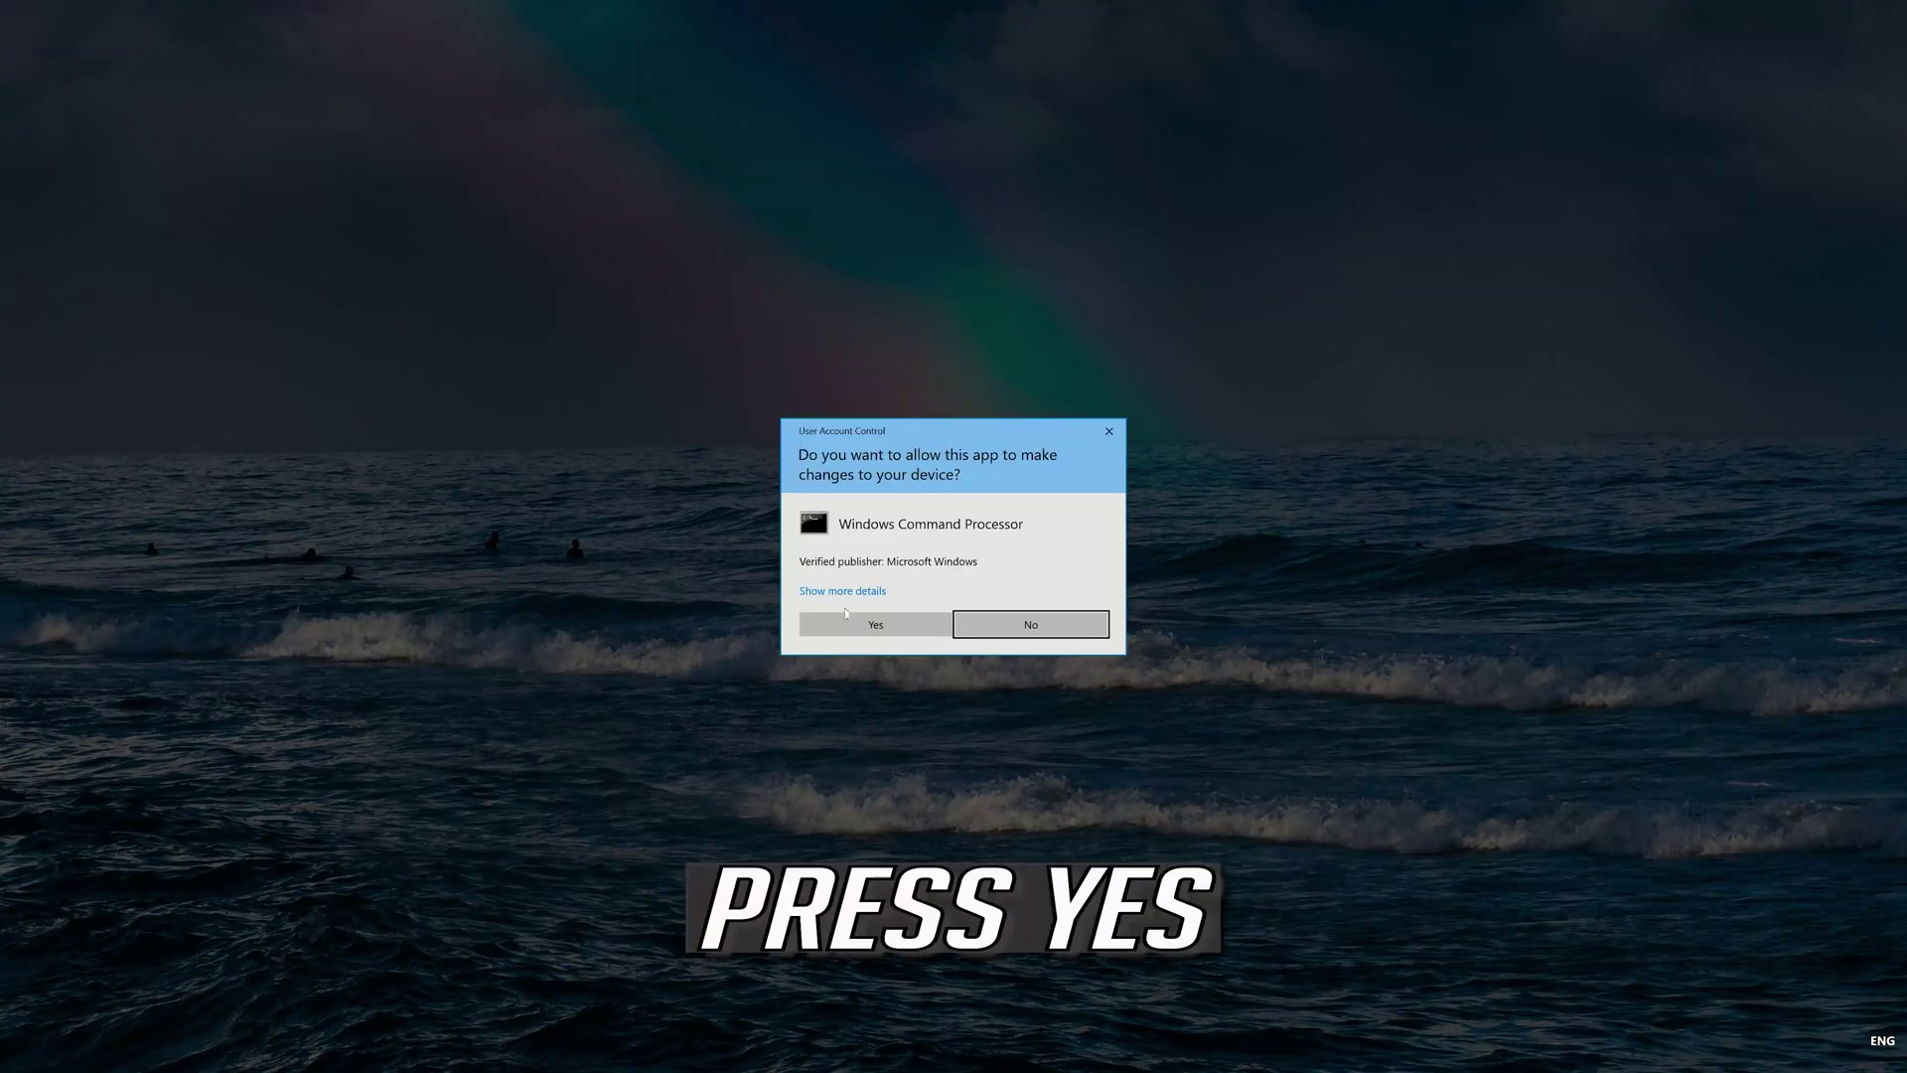
pyautogui.click(846, 616)
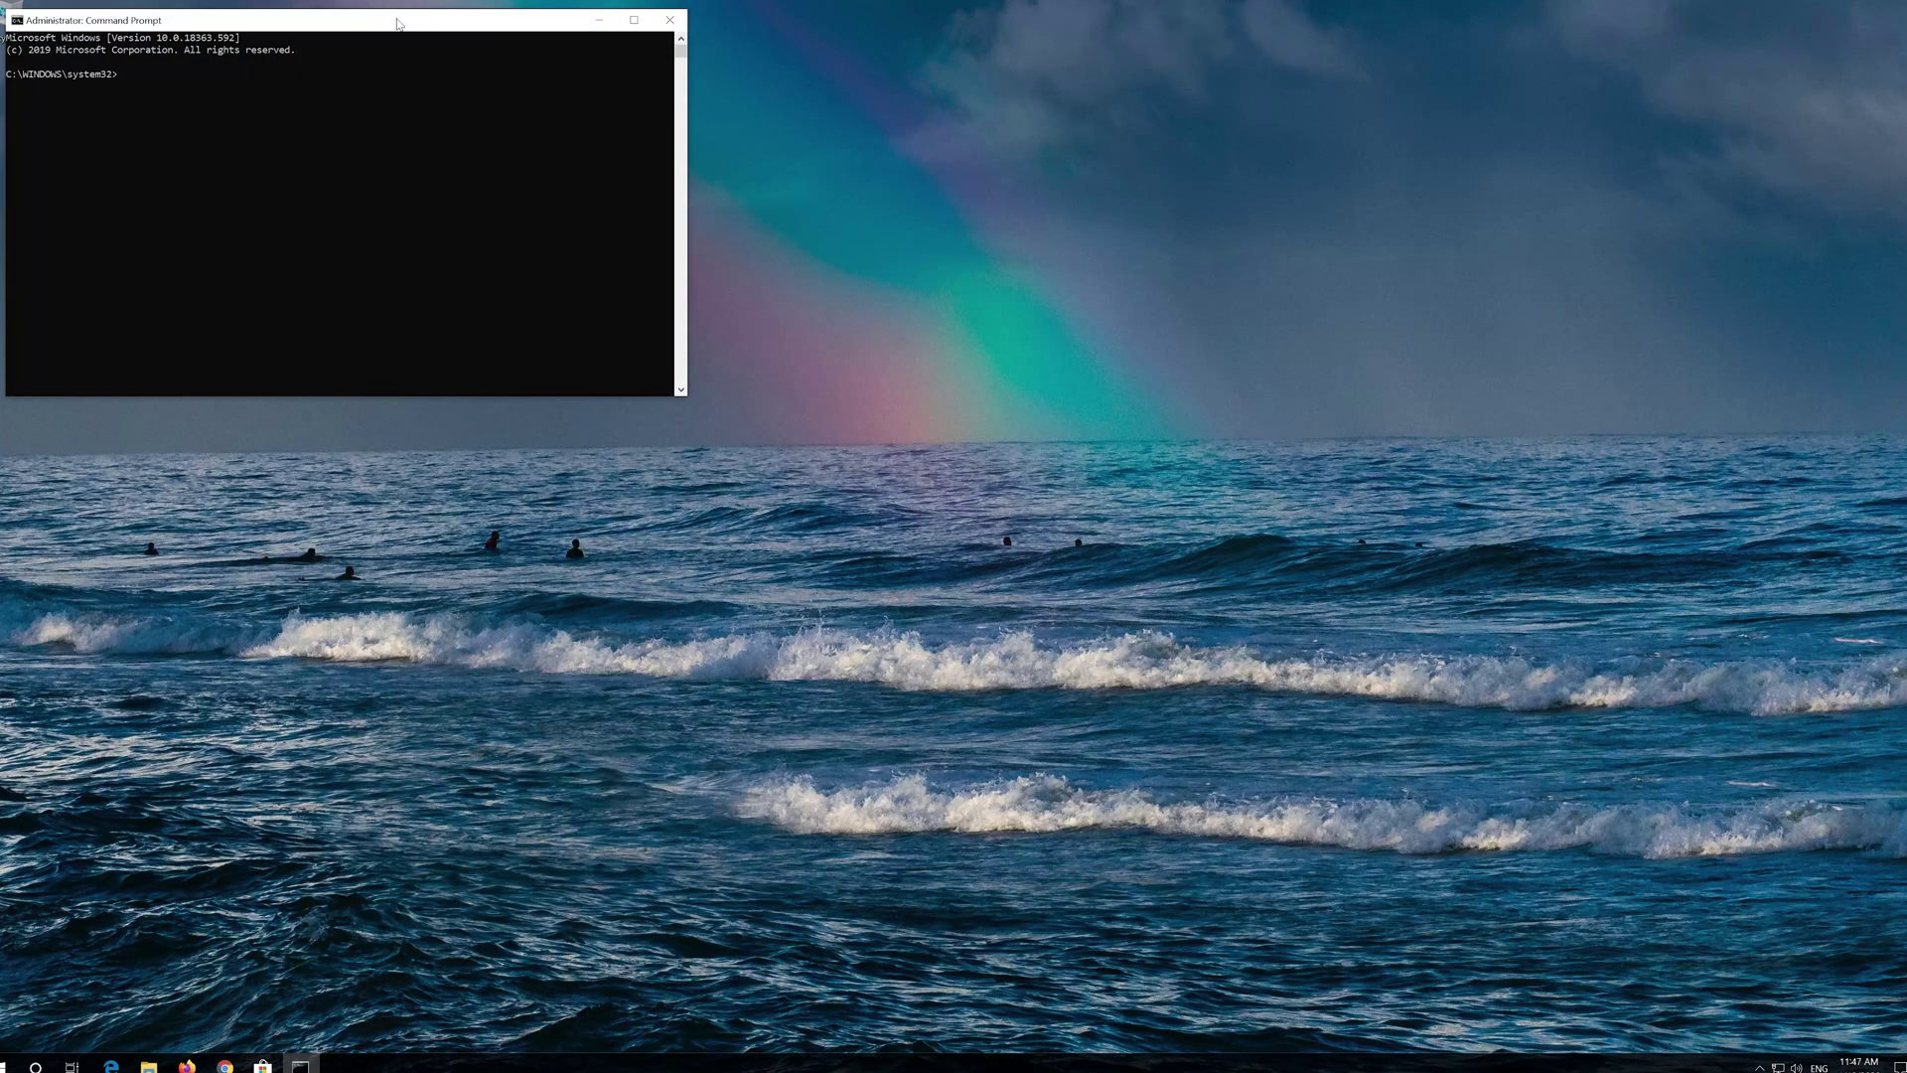
# Step: Centre the Command Prompt and type powercfg at the prompt, fixing a typo
pyautogui.moveTo(397, 23); pyautogui.dragTo(1005, 323)
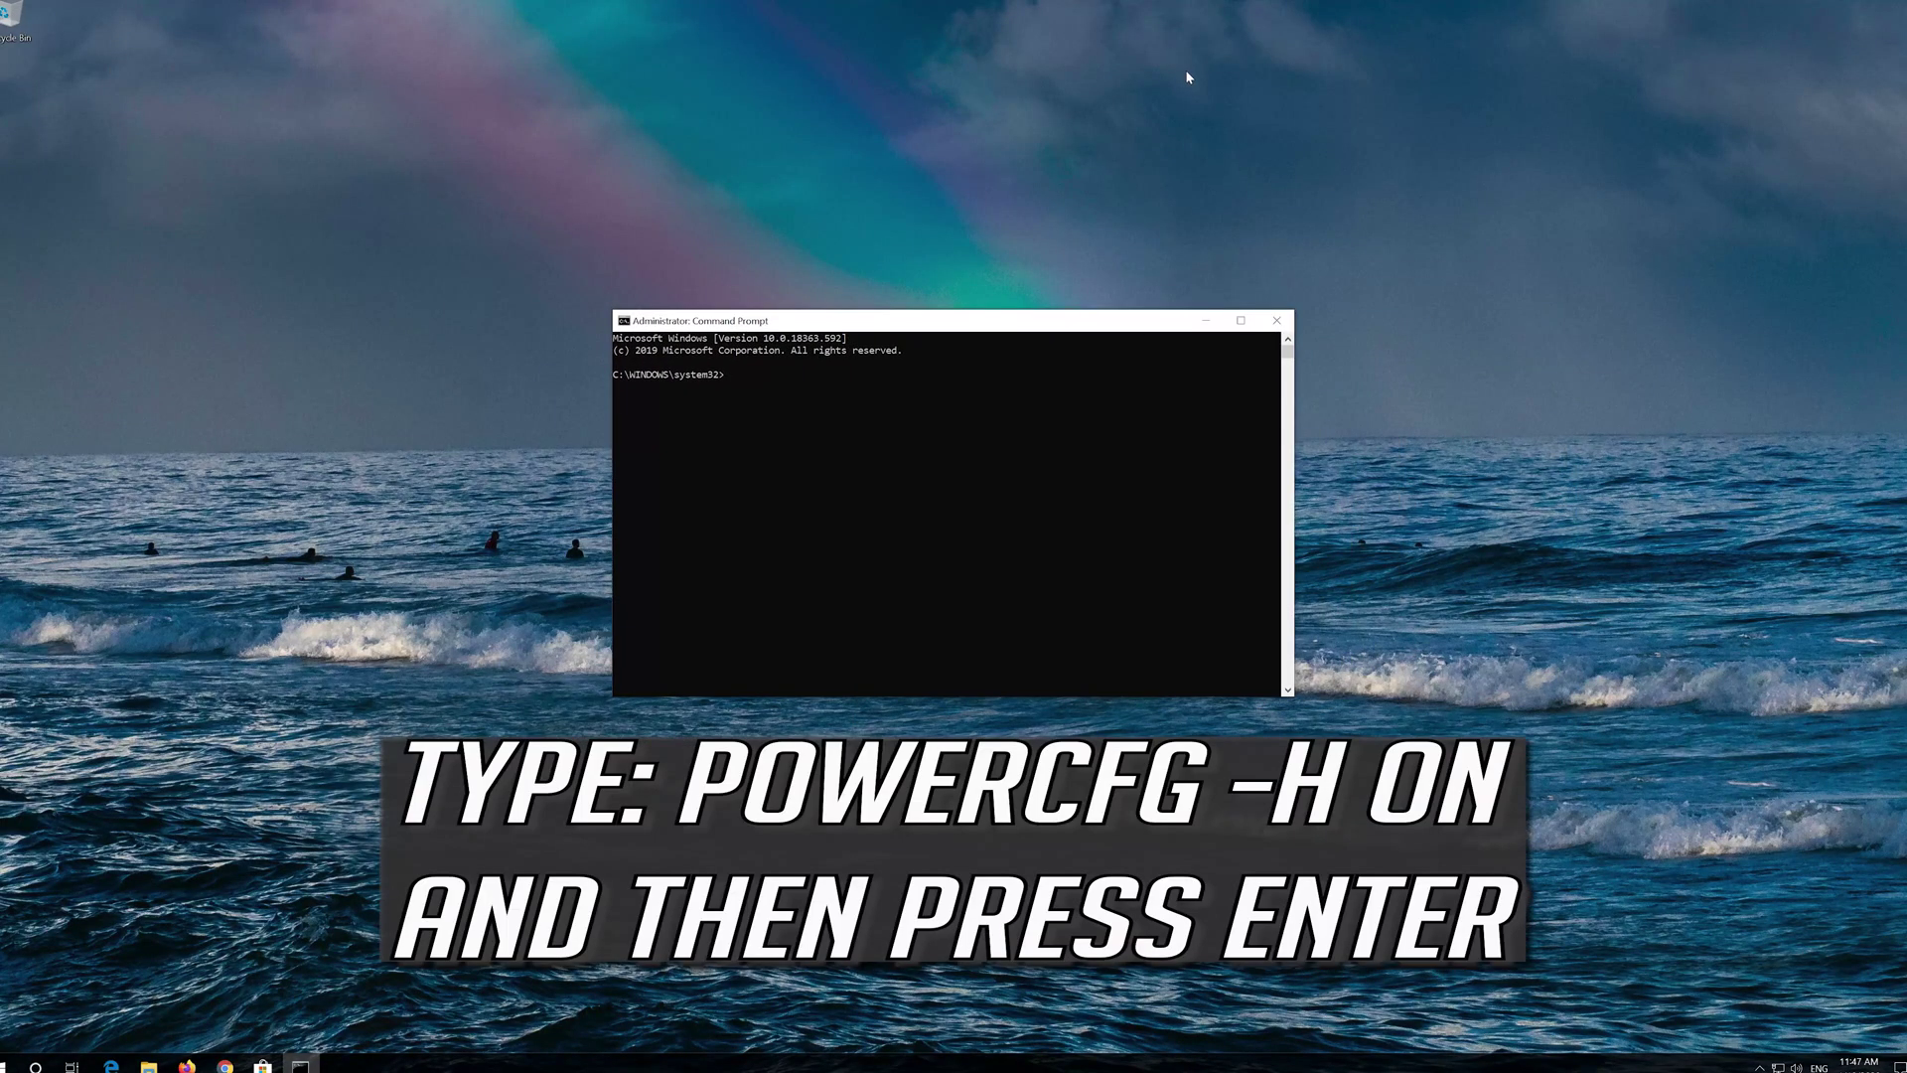
pyautogui.write('powercfg')
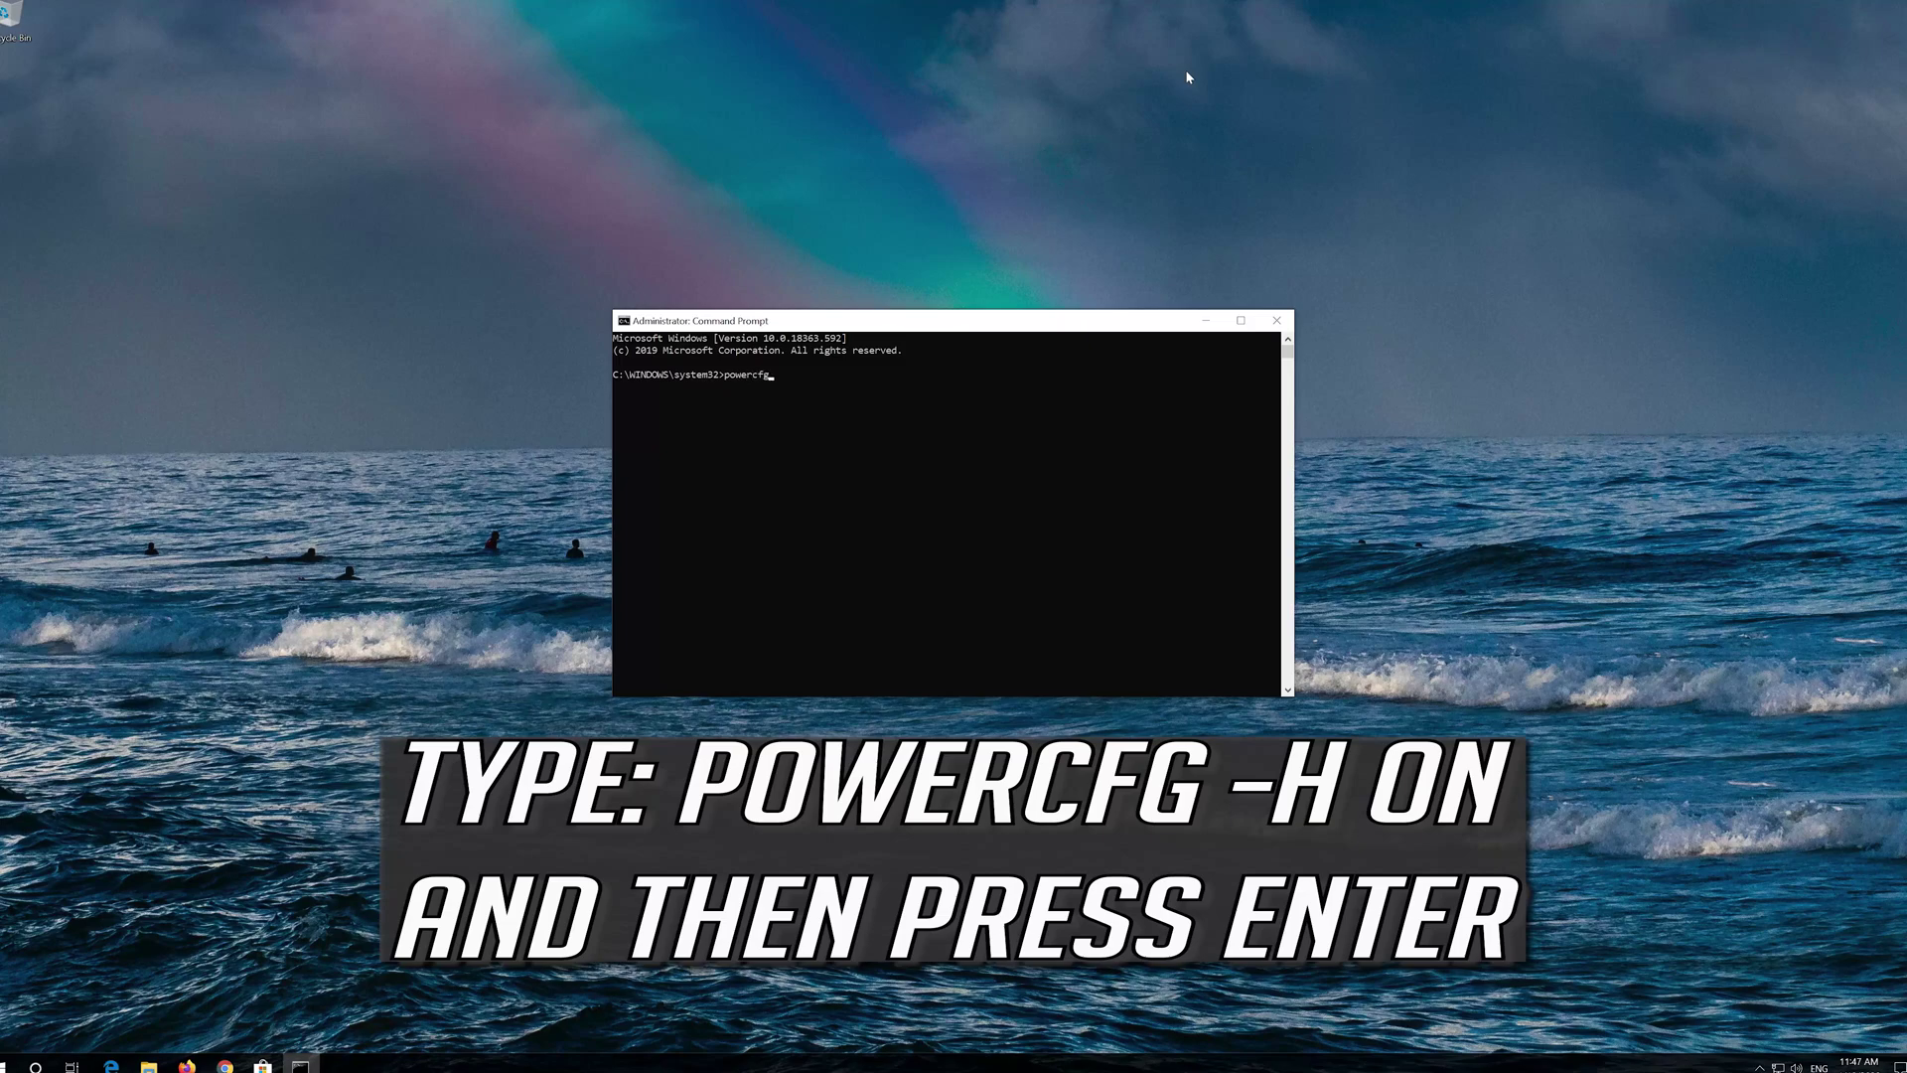